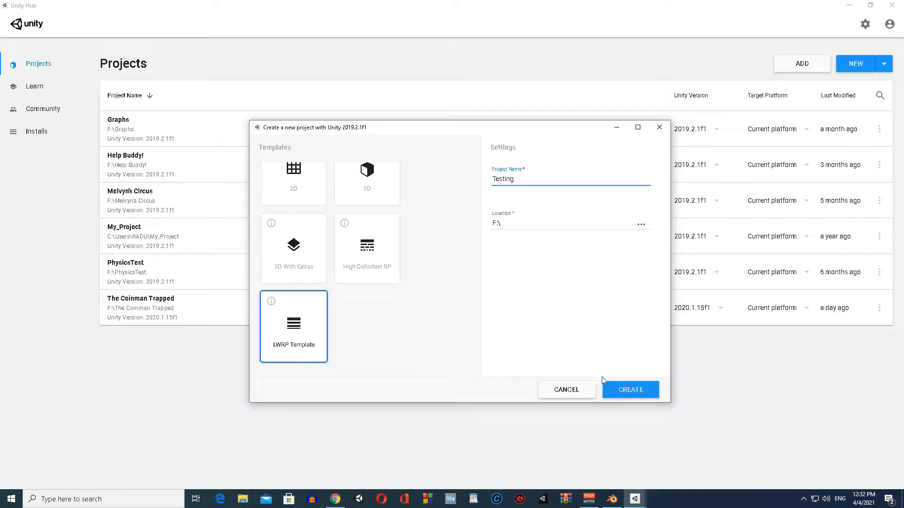
Step: Create the Testing project from the LWRP Template and add a 3D plane to its SampleScene
{"action": "left_click", "coordinate": [621, 390]}
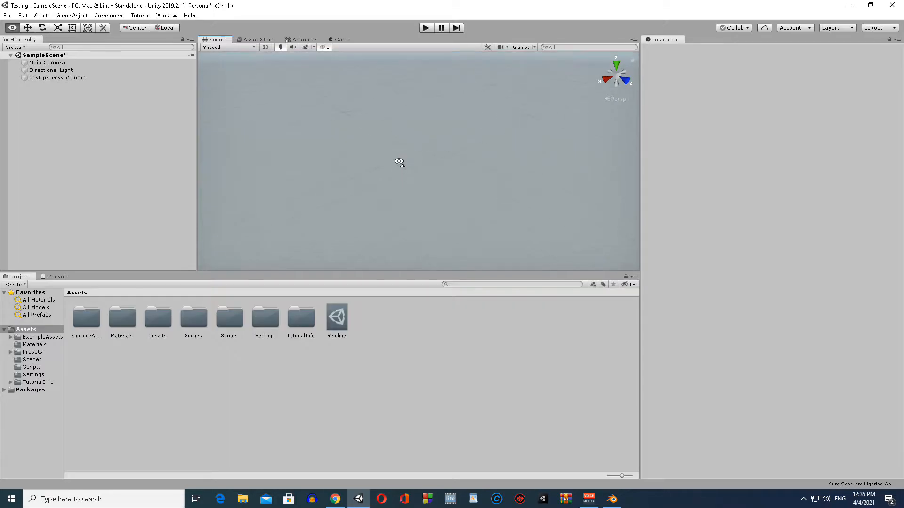
{"action": "right_click", "coordinate": [44, 128]}
{"action": "mouse_move", "coordinate": [86, 227]}
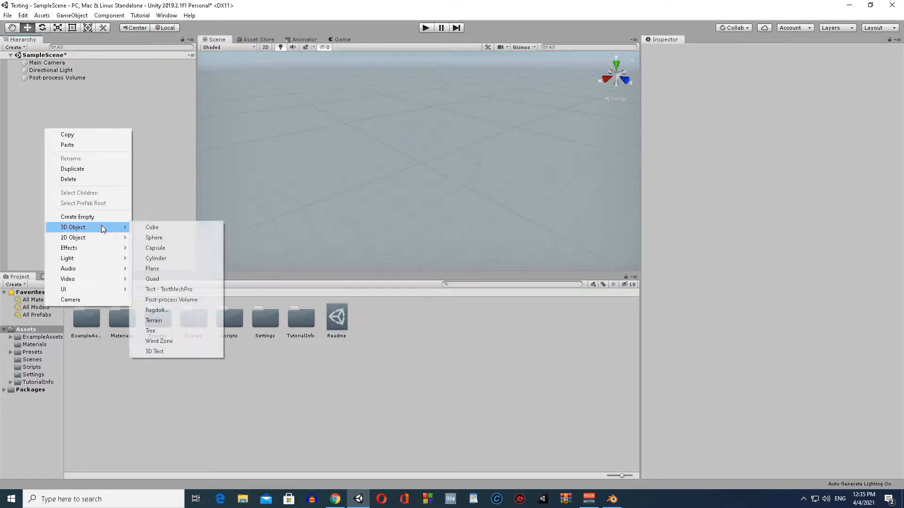
{"action": "left_click", "coordinate": [152, 268]}
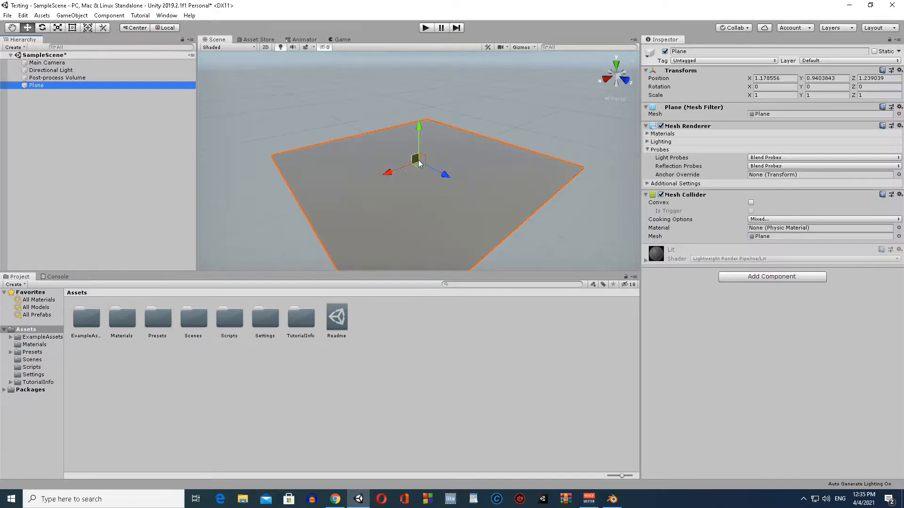
Step: Scale the plane to 10 on the X, Y and Z axes and save the scene
{"action": "left_click", "coordinate": [767, 95]}
{"action": "type", "text": "10"}
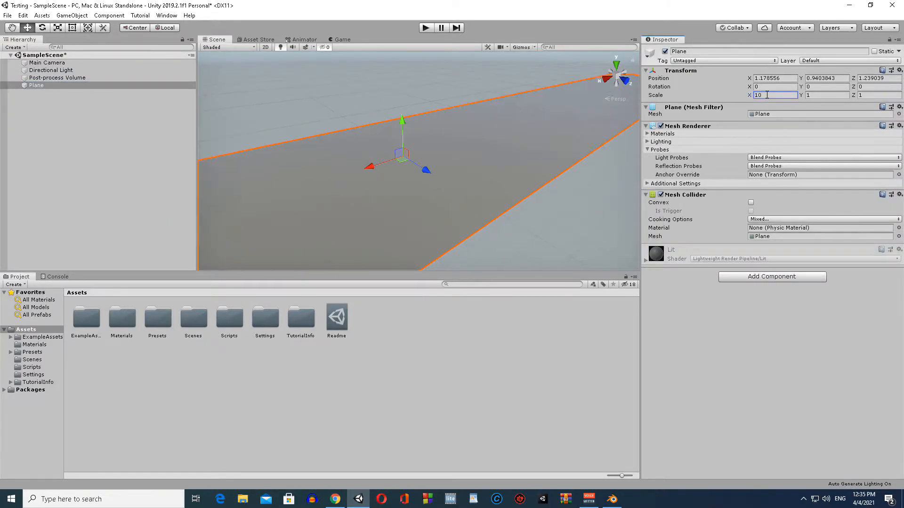
{"action": "left_click", "coordinate": [823, 95]}
{"action": "left_click", "coordinate": [880, 95]}
{"action": "type", "text": "10"}
{"action": "right_click_drag", "start_coordinate": [424, 132], "coordinate": [346, 127]}
{"action": "key", "text": "ctrl+s"}
{"action": "left_click", "coordinate": [61, 123]}
{"action": "mouse_move", "coordinate": [401, 153]}
{"action": "right_mouse_down"}
{"action": "mouse_move", "coordinate": [420, 168]}
{"action": "mouse_move", "coordinate": [444, 156]}
{"action": "mouse_move", "coordinate": [399, 145]}
{"action": "right_mouse_up"}
{"action": "left_click", "coordinate": [400, 159]}
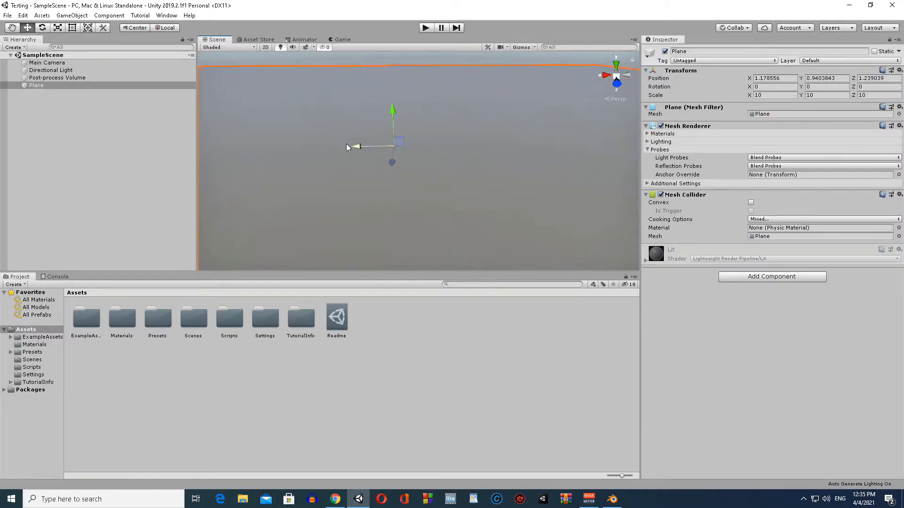
Step: Open the project's Materials folder and start creating a new asset inside it
{"action": "left_click", "coordinate": [122, 255]}
{"action": "right_click", "coordinate": [173, 356]}
{"action": "double_click", "coordinate": [121, 330]}
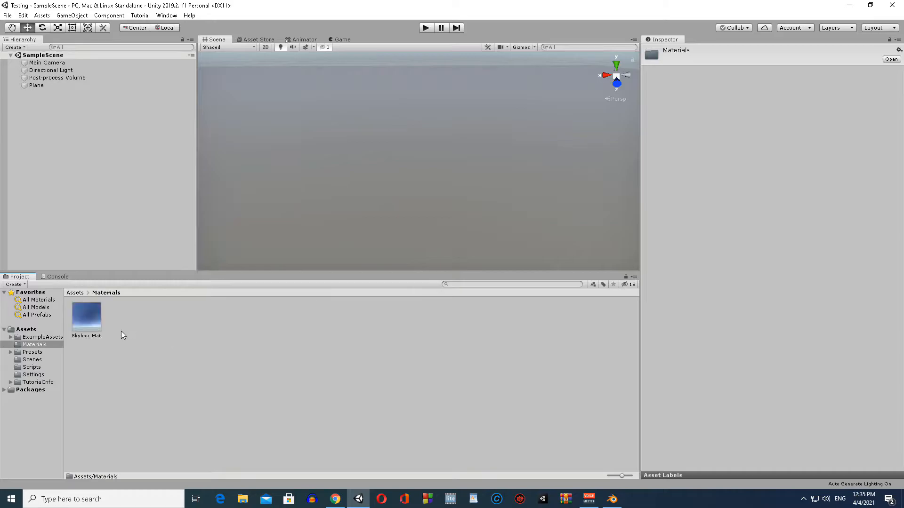
{"action": "right_click", "coordinate": [112, 347]}
{"action": "mouse_move", "coordinate": [184, 127]}
{"action": "mouse_move", "coordinate": [316, 131]}
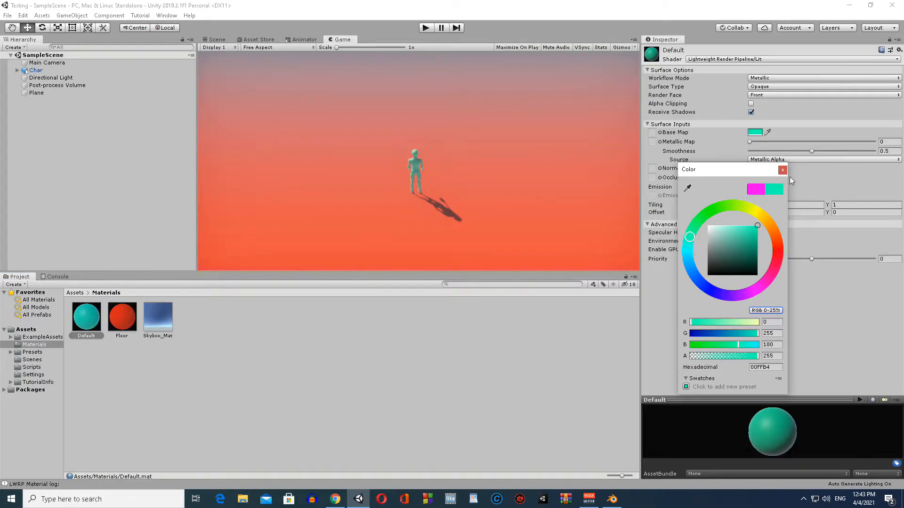
Step: Finish choosing a turquoise green Base Map colour for the Default material and view the character in the scene
{"action": "left_click", "coordinate": [782, 169]}
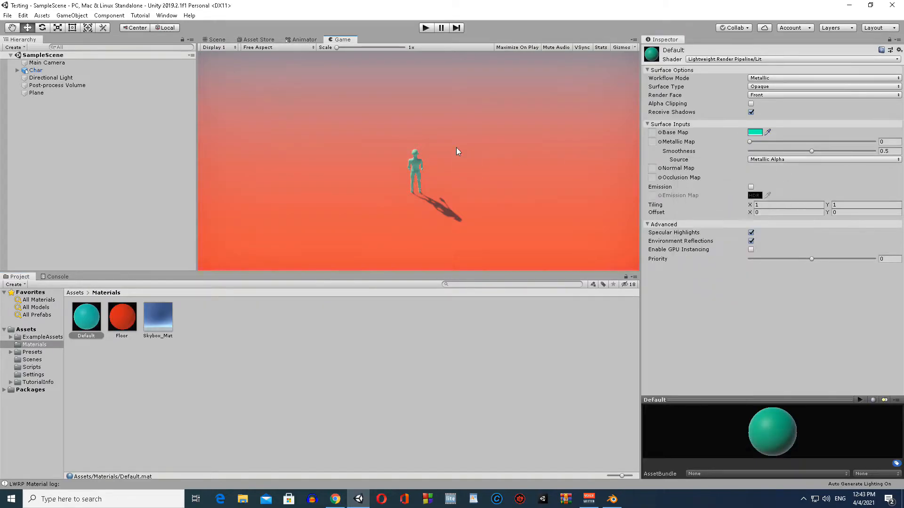
{"action": "left_click", "coordinate": [219, 42]}
{"action": "left_click_drag", "start_coordinate": [316, 92], "coordinate": [442, 102], "text": "alt"}
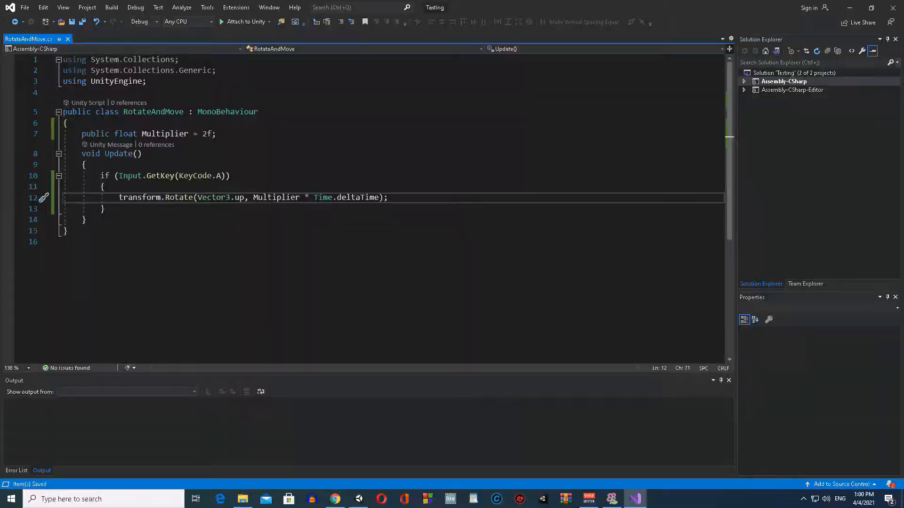
Step: Negate Multiplier in the transform.Rotate call under the KeyCode.A condition in RotateAndMove.cs
{"action": "type", "text": "-"}
{"action": "mouse_move", "coordinate": [357, 505]}
{"action": "left_click", "coordinate": [118, 209]}
{"action": "left_click_drag", "start_coordinate": [118, 198], "coordinate": [400, 201]}
{"action": "left_click", "coordinate": [420, 203]}
Step: Switch to Unity and run the scene to test the character's rotation, ending play mode when done
{"action": "left_click", "coordinate": [359, 499]}
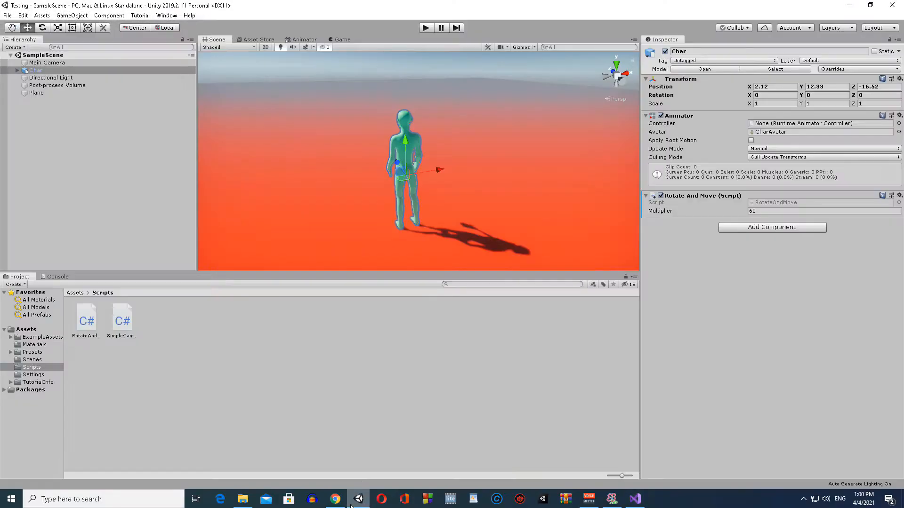
{"action": "left_click", "coordinate": [425, 28]}
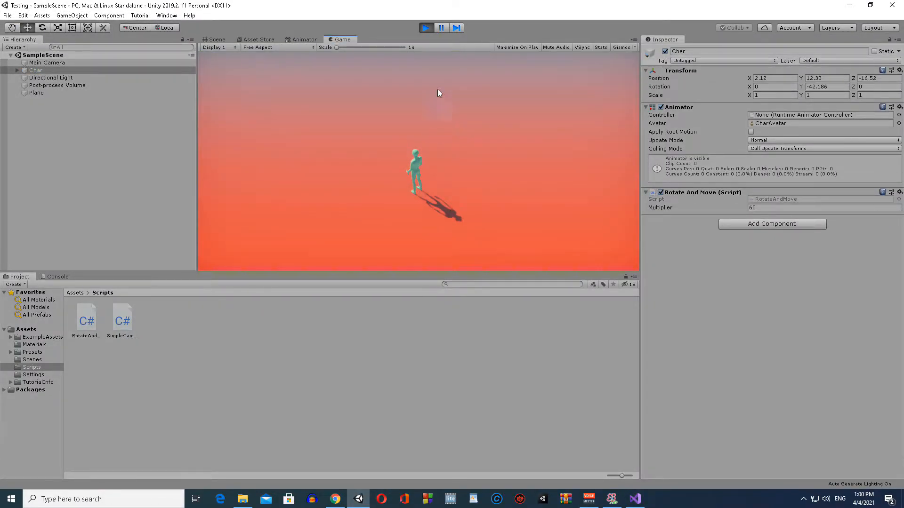
{"action": "left_click", "coordinate": [424, 28]}
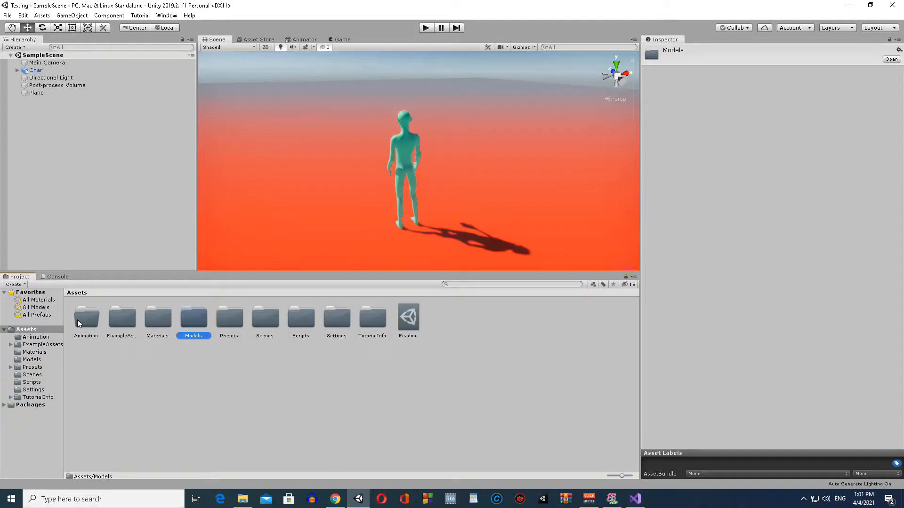
Step: Create an Animator Controller named CharController in the Animation folder
{"action": "double_click", "coordinate": [90, 318]}
{"action": "right_click", "coordinate": [121, 323]}
{"action": "mouse_move", "coordinate": [193, 103]}
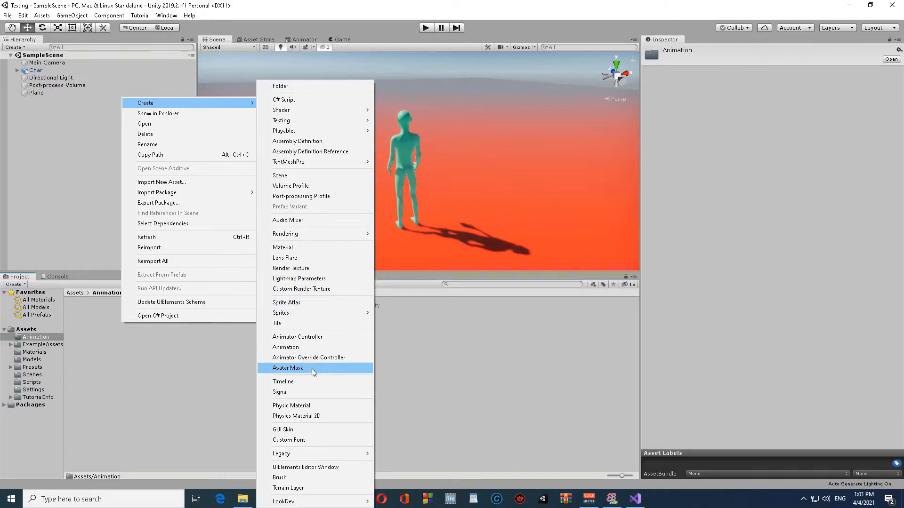
{"action": "left_click", "coordinate": [301, 337]}
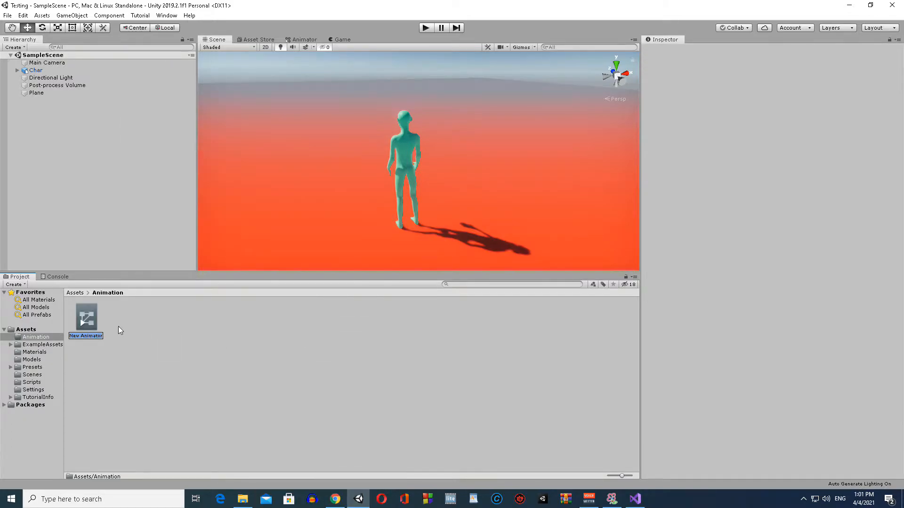
{"action": "type", "text": "CharController"}
{"action": "key", "text": "Return"}
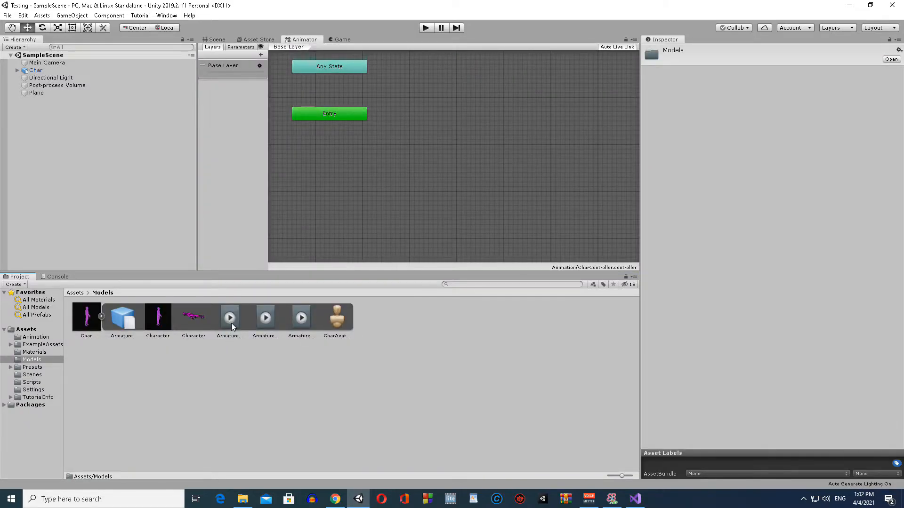
Step: Add the model's Armature|Idle clip as a state in CharController and run the game to test it
{"action": "left_click_drag", "start_coordinate": [231, 323], "coordinate": [323, 168]}
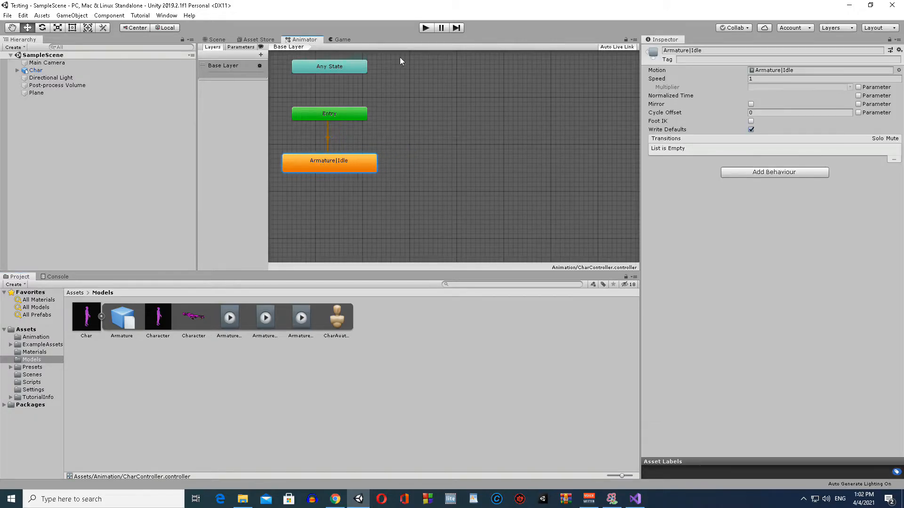
{"action": "left_click", "coordinate": [219, 40]}
{"action": "left_click", "coordinate": [339, 40]}
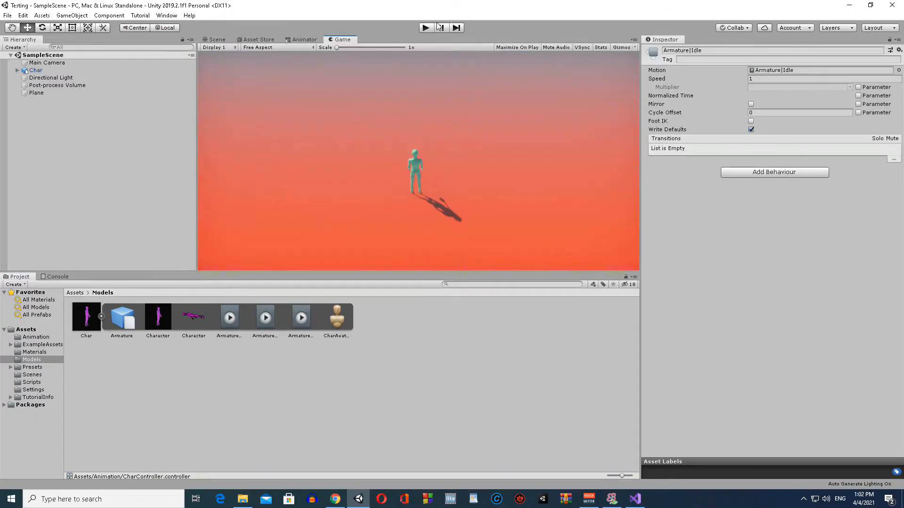
{"action": "left_click", "coordinate": [430, 27]}
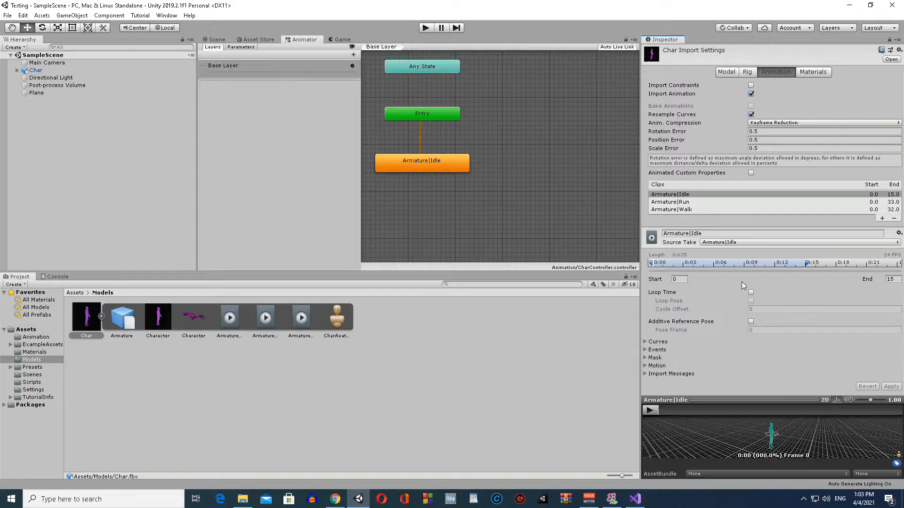
Step: Enable Loop Time for the Armature|Idle clip in the Char import settings and apply the change
{"action": "left_click", "coordinate": [751, 293]}
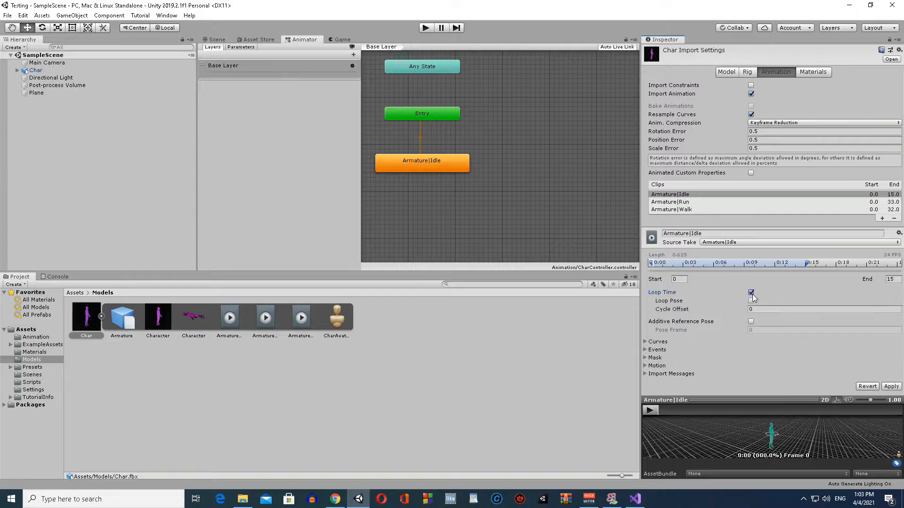
{"action": "left_click", "coordinate": [891, 386]}
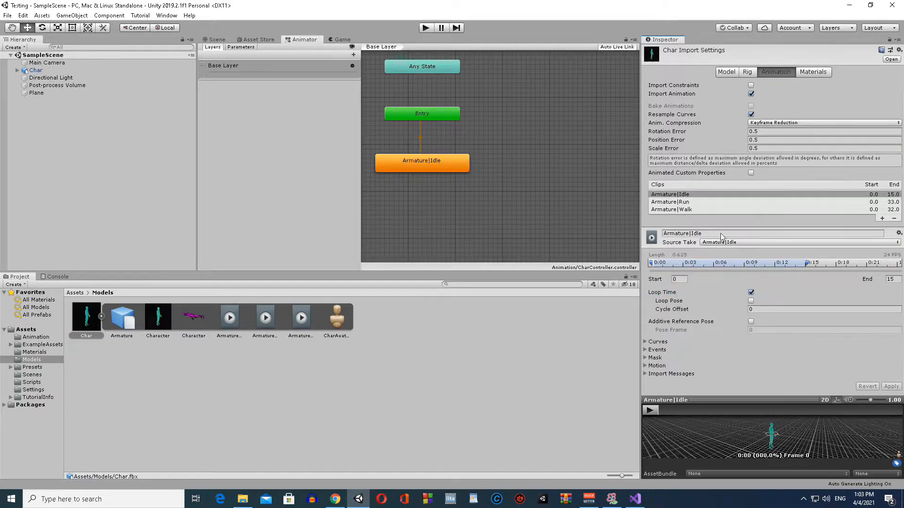
Step: Run the game and examine the character's looping idle animation up close in the scene
{"action": "left_click", "coordinate": [351, 41]}
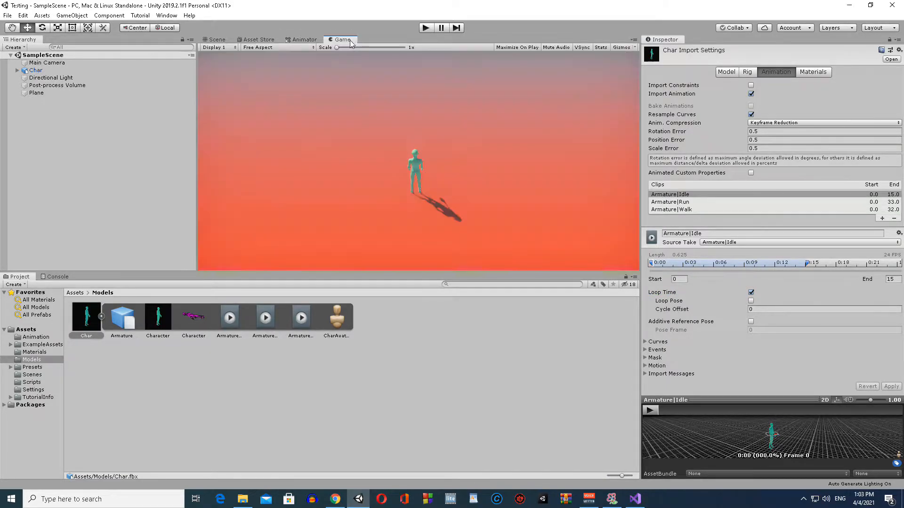
{"action": "left_click", "coordinate": [220, 40]}
{"action": "right_click_drag", "start_coordinate": [361, 97], "coordinate": [361, 66]}
{"action": "scroll", "coordinate": [361, 66], "scroll_direction": "down", "scroll_amount": 5}
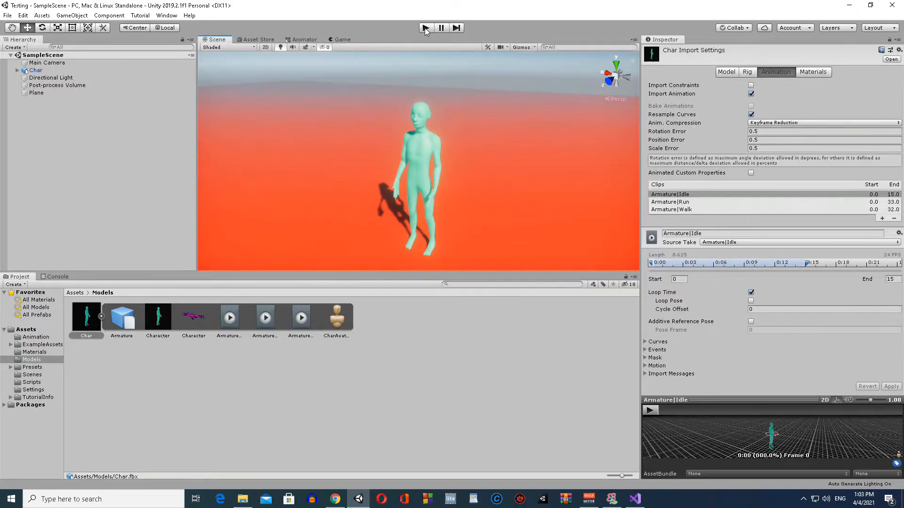
{"action": "left_click", "coordinate": [426, 28]}
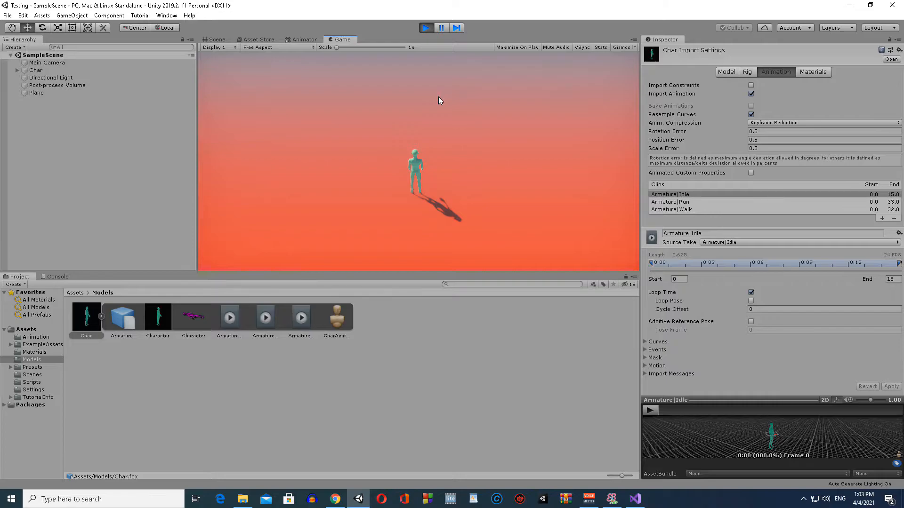
{"action": "left_click", "coordinate": [220, 38]}
{"action": "right_click_drag", "start_coordinate": [316, 114], "coordinate": [412, 89]}
{"action": "key", "text": "w"}
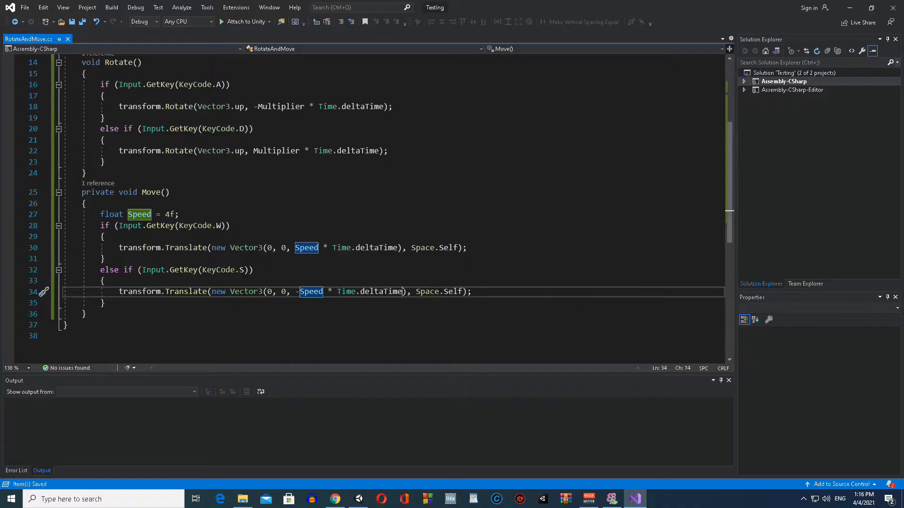
Step: Multiply the backward movement by 0.3f in the KeyCode.S Translate call of Move() and save the script
{"action": "left_click", "coordinate": [403, 291]}
{"action": "type", "text": "* 0.3"}
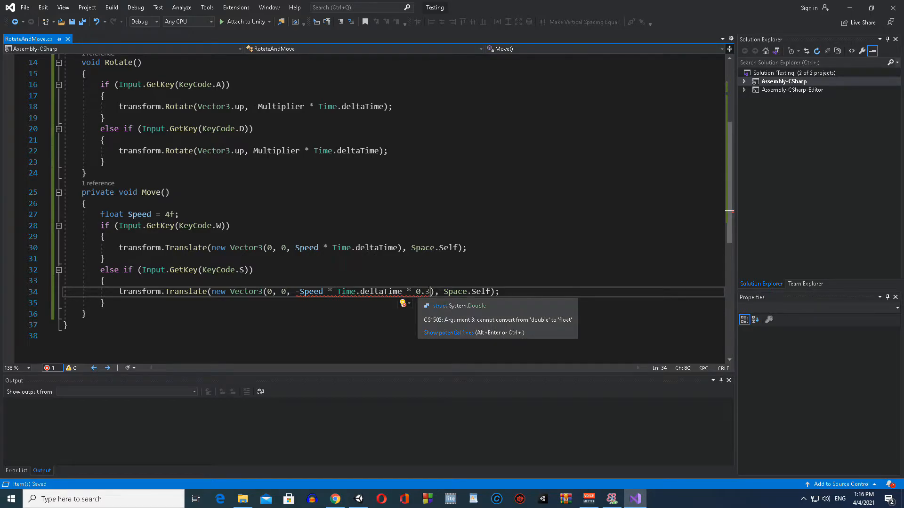
{"action": "type", "text": "f"}
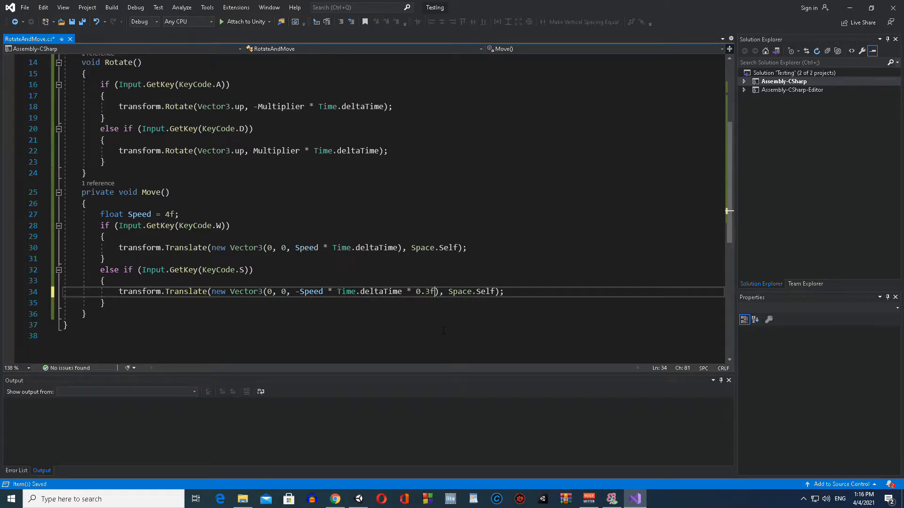
{"action": "left_click", "coordinate": [138, 283]}
{"action": "left_click", "coordinate": [277, 274]}
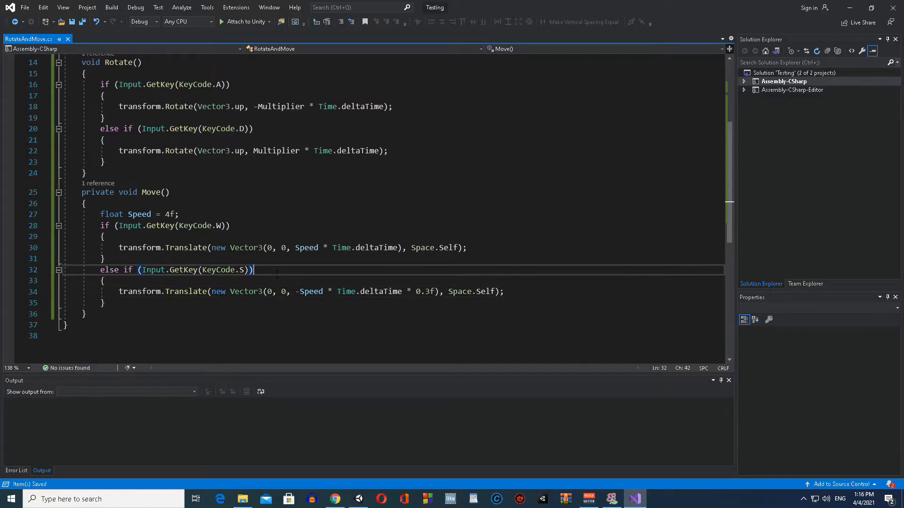
Step: Move the declaration float Speed = 4f; out of Move() to the class level below the Multiplier field
{"action": "left_click_drag", "start_coordinate": [181, 215], "coordinate": [47, 214]}
{"action": "key", "text": "ctrl+x"}
{"action": "key", "text": "BackSpace"}
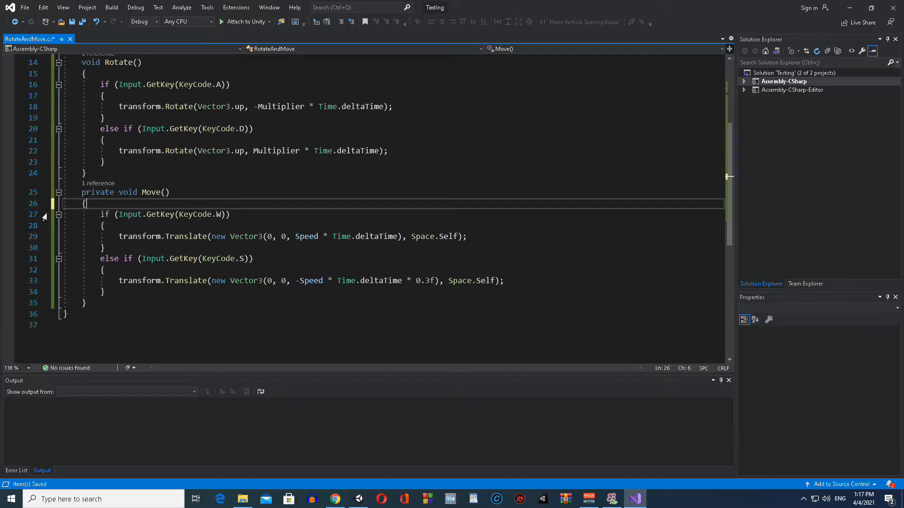
{"action": "scroll", "coordinate": [221, 182], "scroll_direction": "up", "scroll_amount": 5}
{"action": "left_click", "coordinate": [216, 134]}
{"action": "key", "text": "Return"}
{"action": "key", "text": "ctrl+v"}
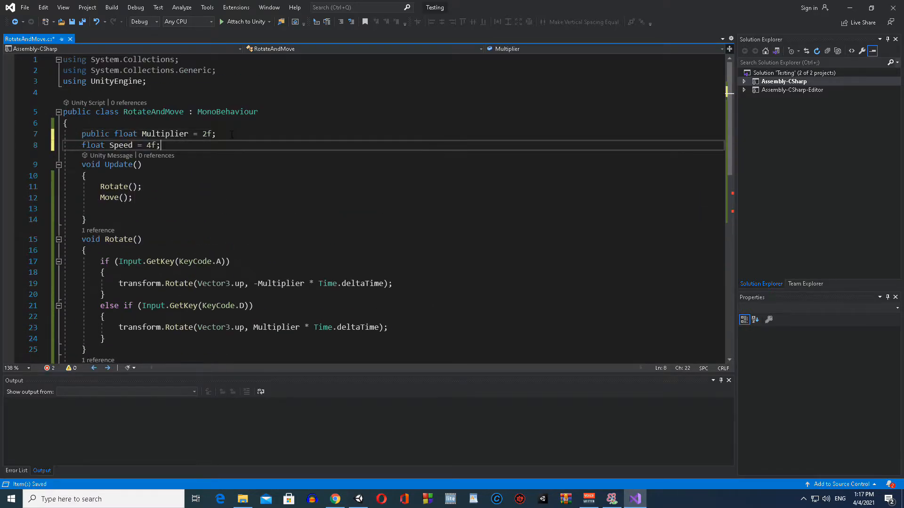
Step: Make the Speed field public and save the RotateAndMove script
{"action": "key", "text": "Home"}
{"action": "type", "text": "publci"}
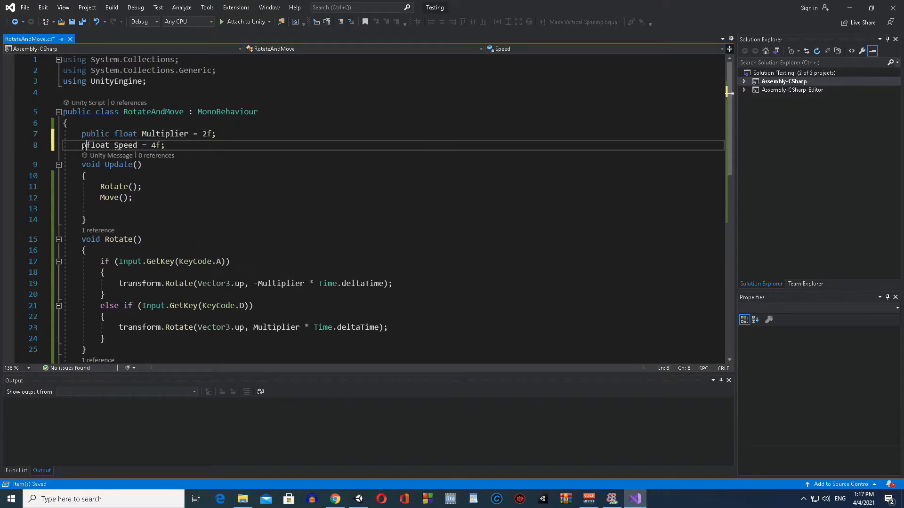
{"action": "key", "text": "BackSpace"}
{"action": "key", "text": "BackSpace"}
{"action": "key", "text": "BackSpace"}
{"action": "type", "text": "ic"}
{"action": "key", "text": "ctrl+s"}
Step: Switch to Unity and run the game to test the character's movement and turning, ending play mode when done
{"action": "left_click", "coordinate": [359, 498]}
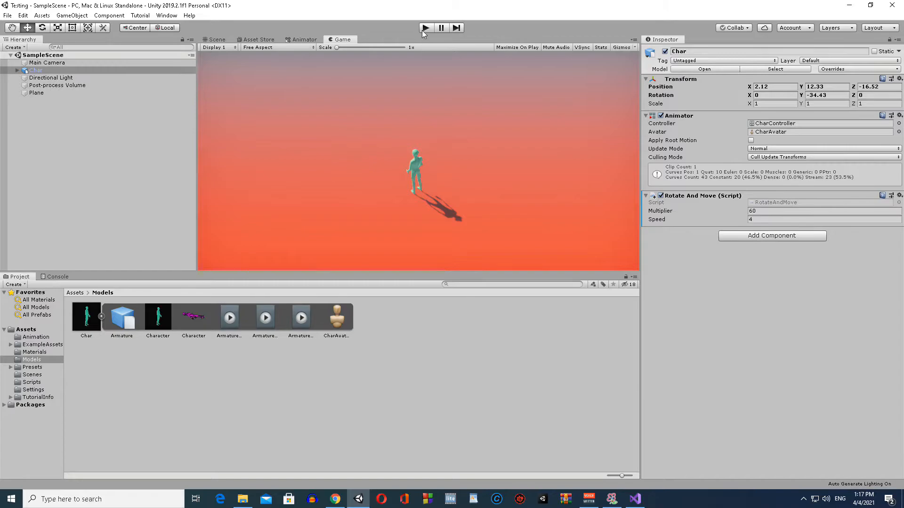
{"action": "left_click", "coordinate": [422, 29]}
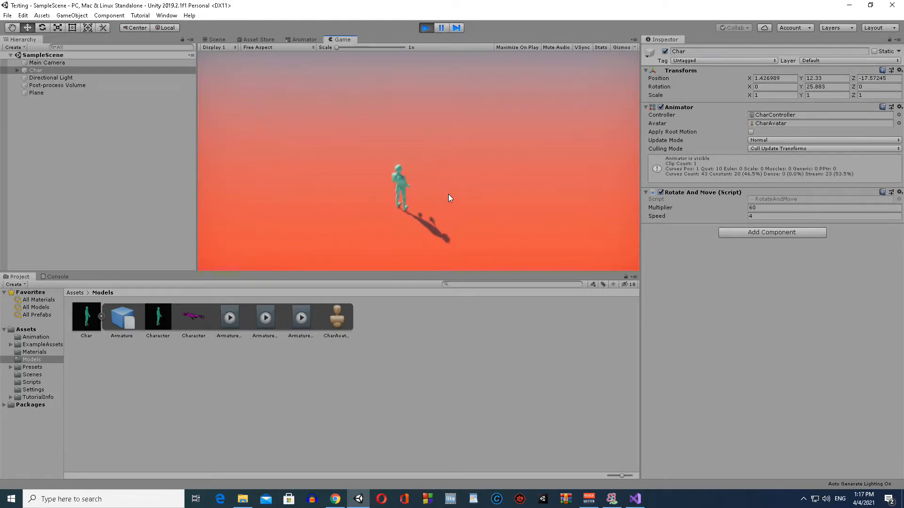
{"action": "key", "text": "ctrl+p"}
Step: Add the Armature|Walk clip as a state below Armature|Idle and create a transition from Armature|Idle to it
{"action": "left_click", "coordinate": [265, 317]}
{"action": "left_click_drag", "start_coordinate": [306, 320], "coordinate": [404, 208]}
{"action": "left_click", "coordinate": [421, 168]}
{"action": "right_click", "coordinate": [422, 170]}
{"action": "left_click", "coordinate": [431, 175]}
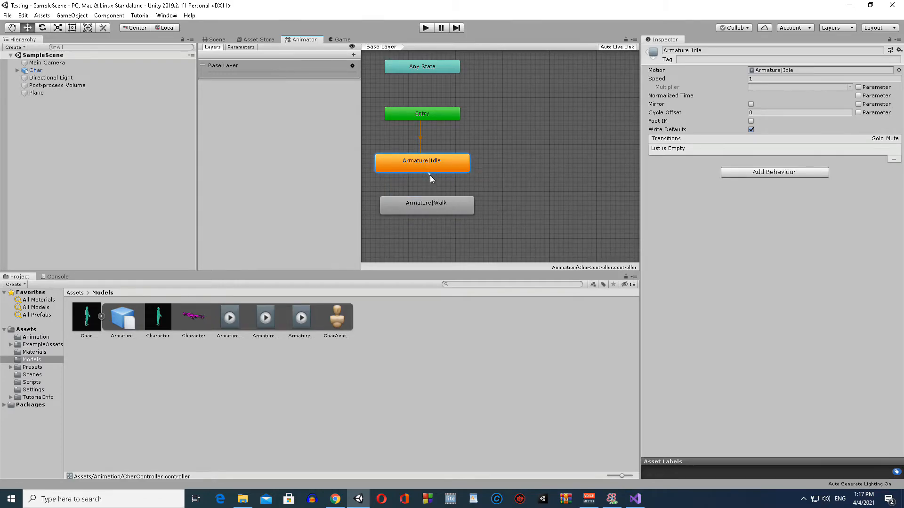
{"action": "left_click", "coordinate": [425, 198]}
Step: Create a return transition from Armature|Walk to Armature|Idle
{"action": "left_click", "coordinate": [438, 210]}
{"action": "right_click", "coordinate": [432, 204]}
{"action": "left_click", "coordinate": [445, 211]}
{"action": "left_click", "coordinate": [436, 166]}
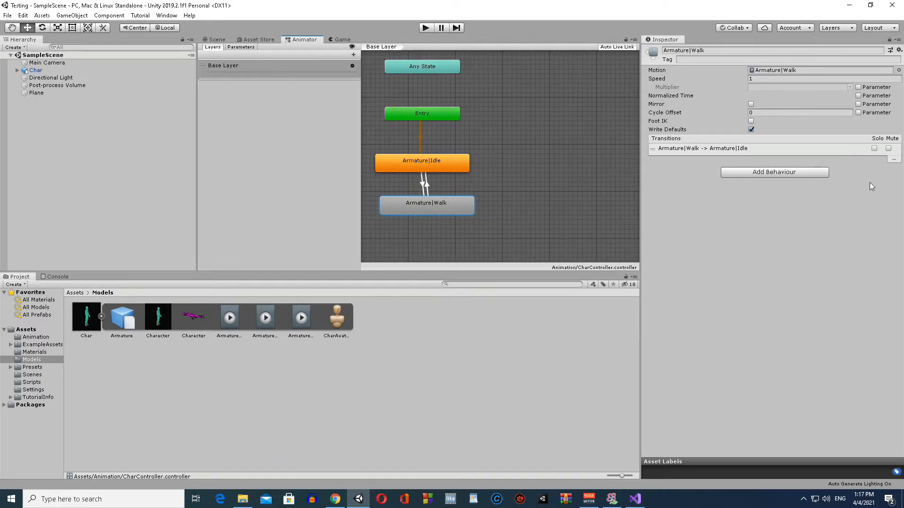
Step: Add a Bool parameter named isWalking to the CharController animator
{"action": "left_click", "coordinate": [240, 47]}
{"action": "left_click", "coordinate": [353, 55]}
{"action": "left_click", "coordinate": [365, 86]}
{"action": "type", "text": "isWal"}
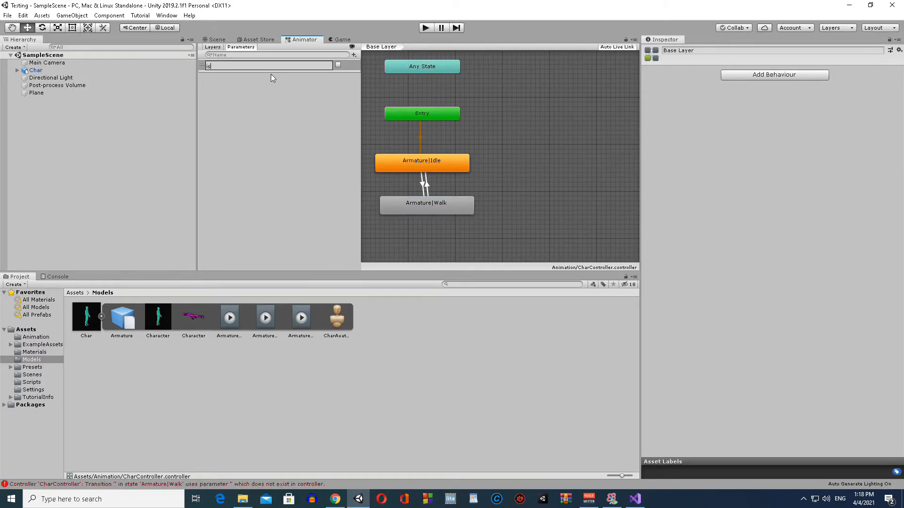
{"action": "type", "text": "king"}
{"action": "key", "text": "Return"}
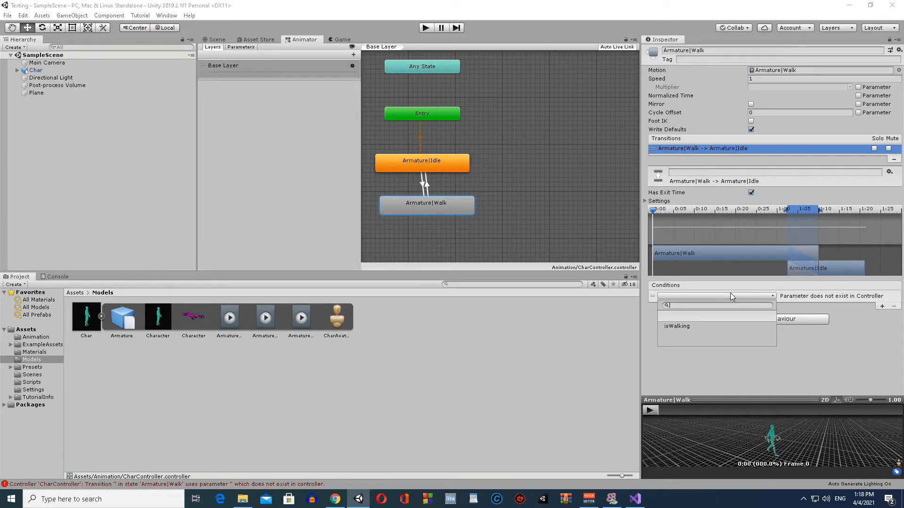
Step: Use the isWalking parameter with the value true as the condition of the Armature|Walk to Armature|Idle transition
{"action": "left_click", "coordinate": [706, 295]}
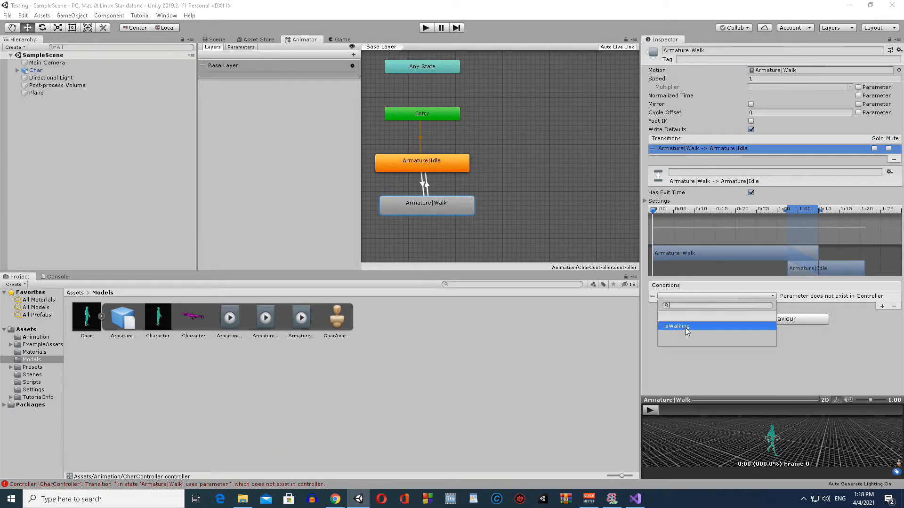
{"action": "left_click", "coordinate": [693, 302]}
{"action": "left_click", "coordinate": [795, 296]}
{"action": "left_click", "coordinate": [800, 303]}
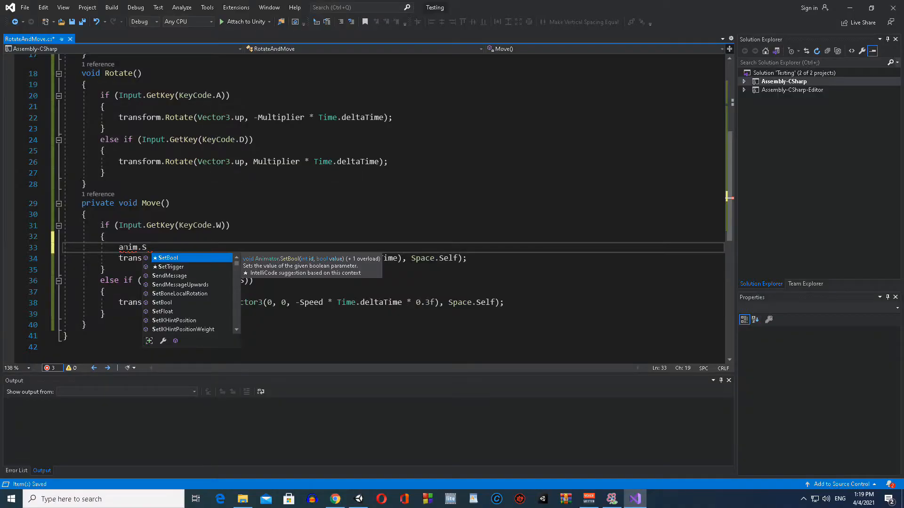
Step: In the RotateAndMove script, add anim.SetBool("isWalking", true); to Move()'s KeyCode.W branch, checking the parameter name in Unity's animator
{"action": "key", "text": "Tab"}
{"action": "type", "text": "(\""}
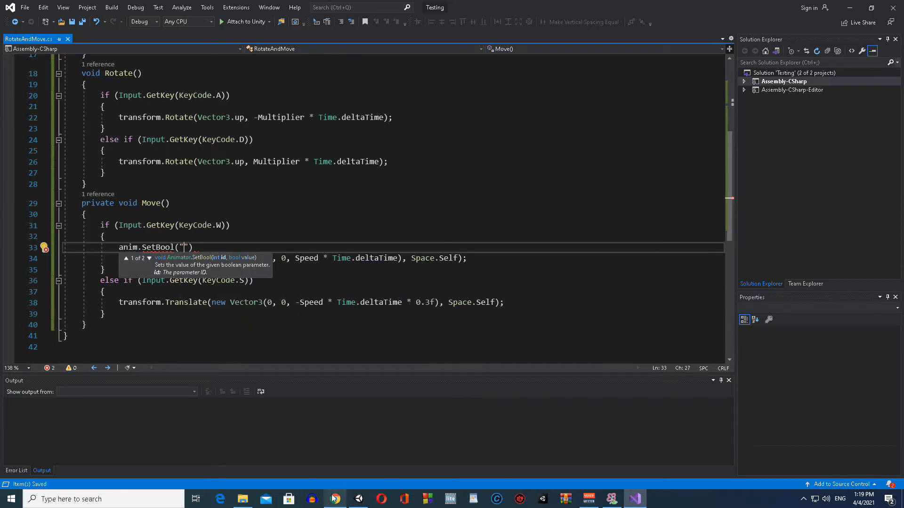
{"action": "left_click", "coordinate": [358, 499]}
{"action": "left_click", "coordinate": [227, 47]}
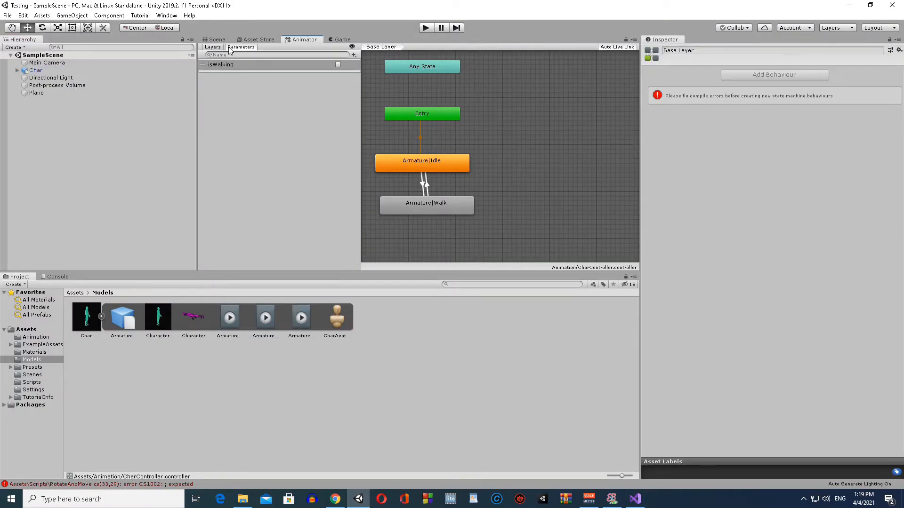
{"action": "left_click", "coordinate": [636, 500]}
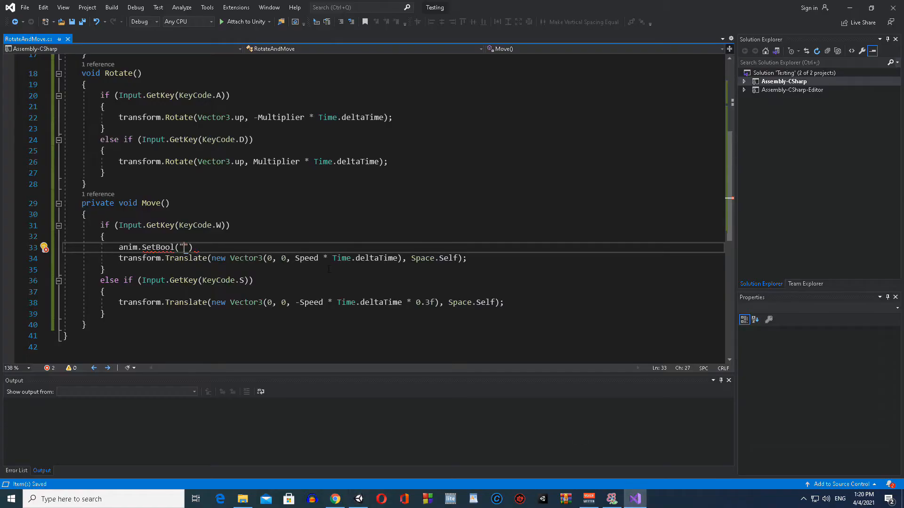
{"action": "type", "text": "isWalking\""}
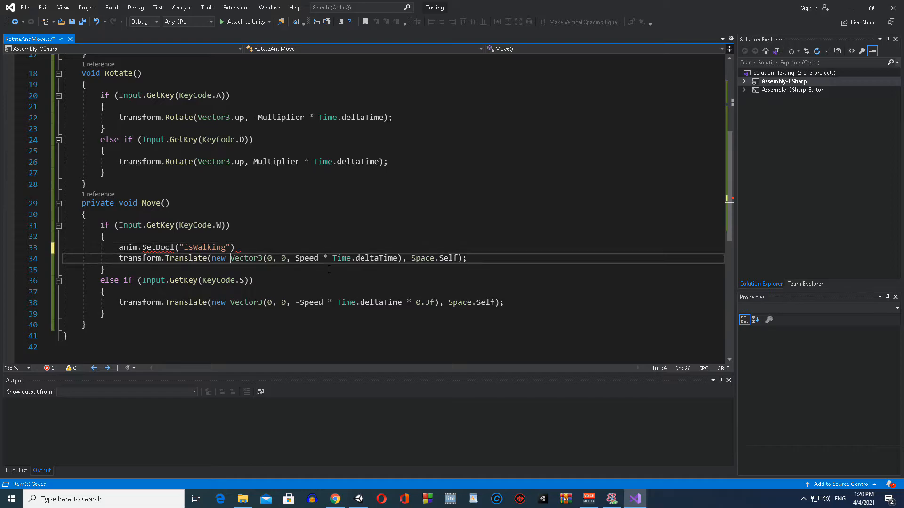
{"action": "type", "text": ", true);"}
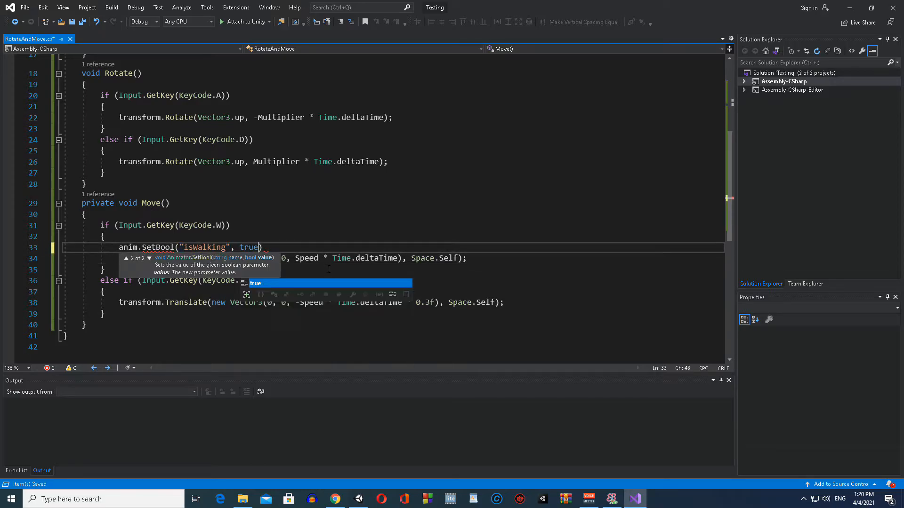
{"action": "key", "text": "ctrl+s"}
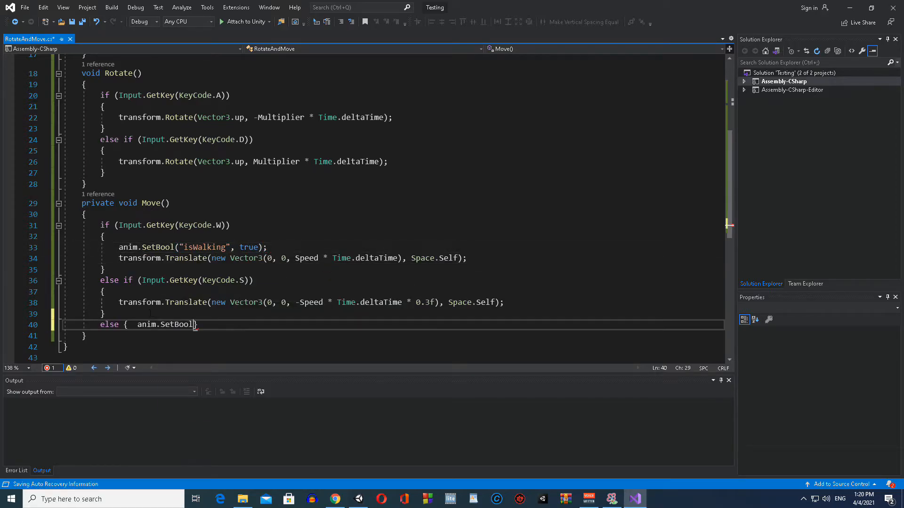
Step: Add an else branch at the end of Move() that calls anim.SetBool("isWalking", false)
{"action": "type", "text": "(\"is"}
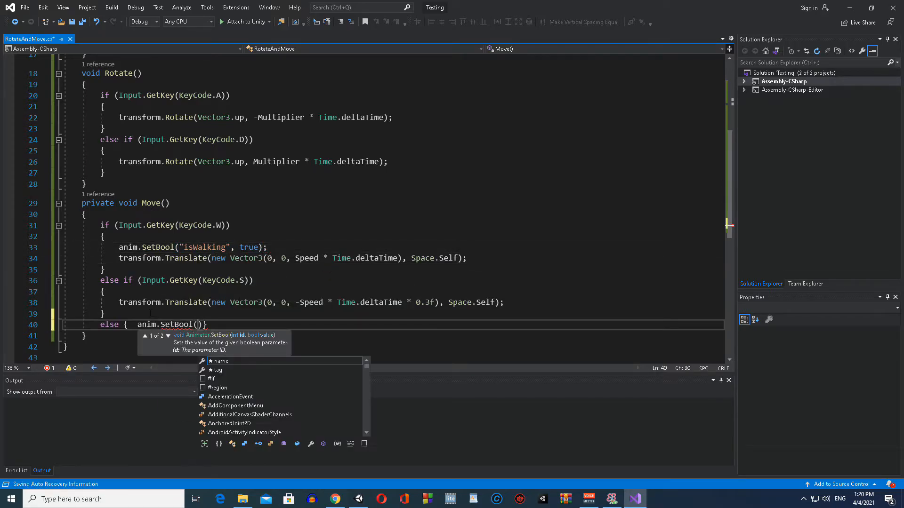
{"action": "type", "text": "Wal"}
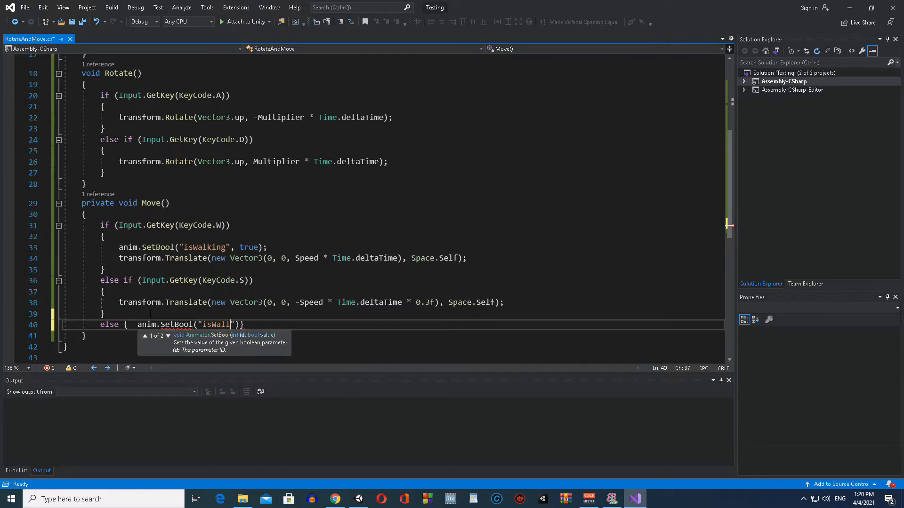
{"action": "type", "text": "king\""}
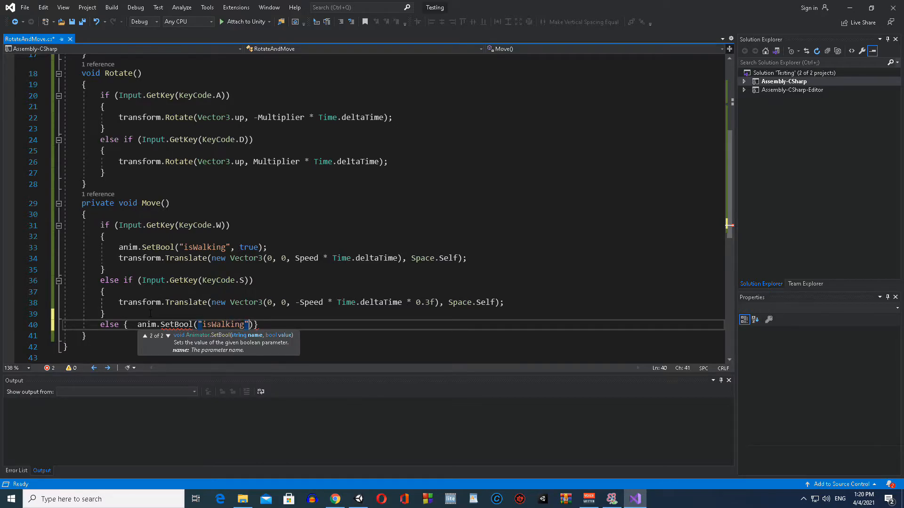
{"action": "type", "text": ", false"}
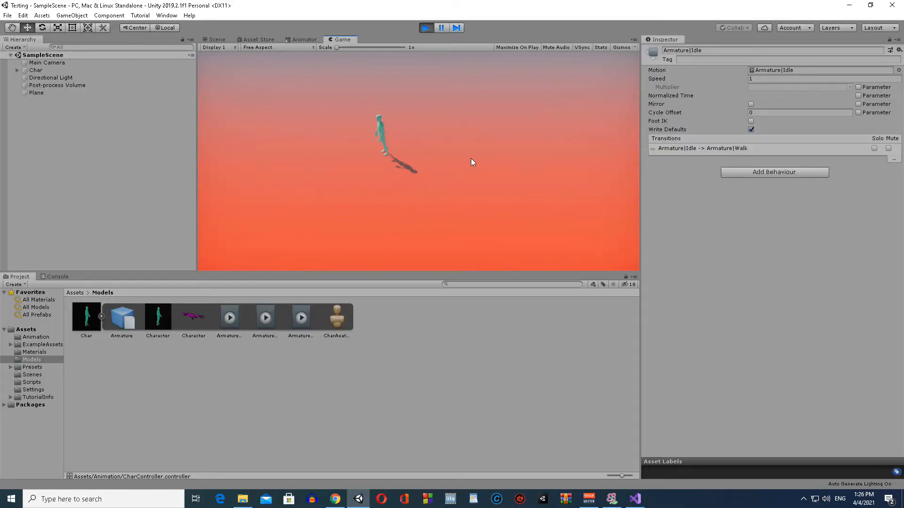
Step: Move the character forward and backward and turn it both ways in the running game to test its animations
{"action": "key", "text": "s"}
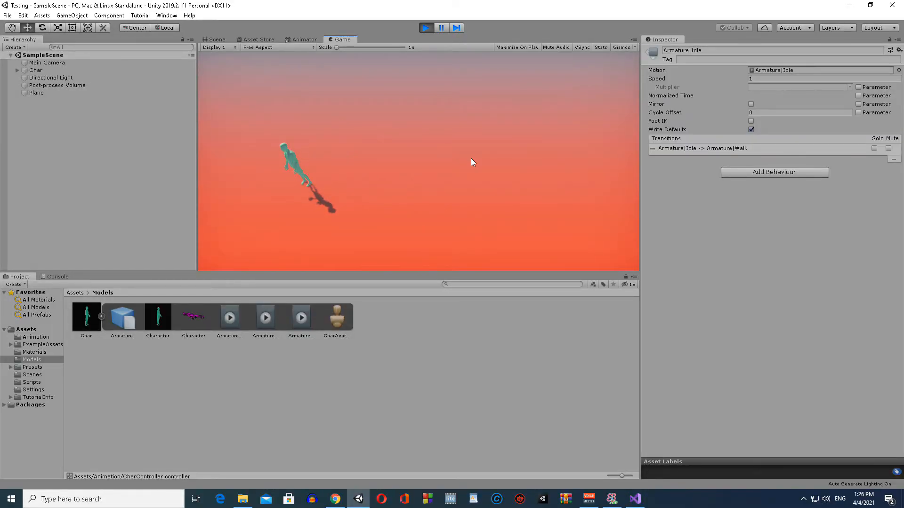
{"action": "key", "text": "w"}
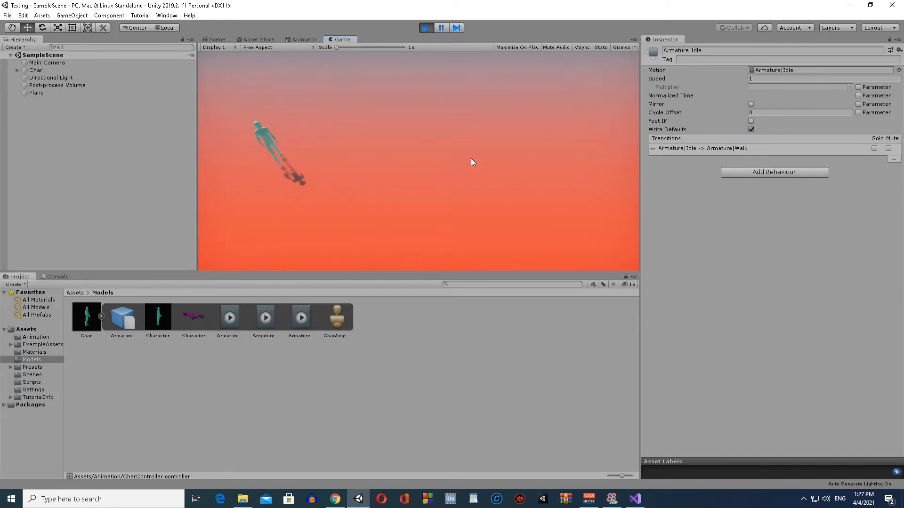
{"action": "key", "text": "s"}
{"action": "key", "text": "d"}
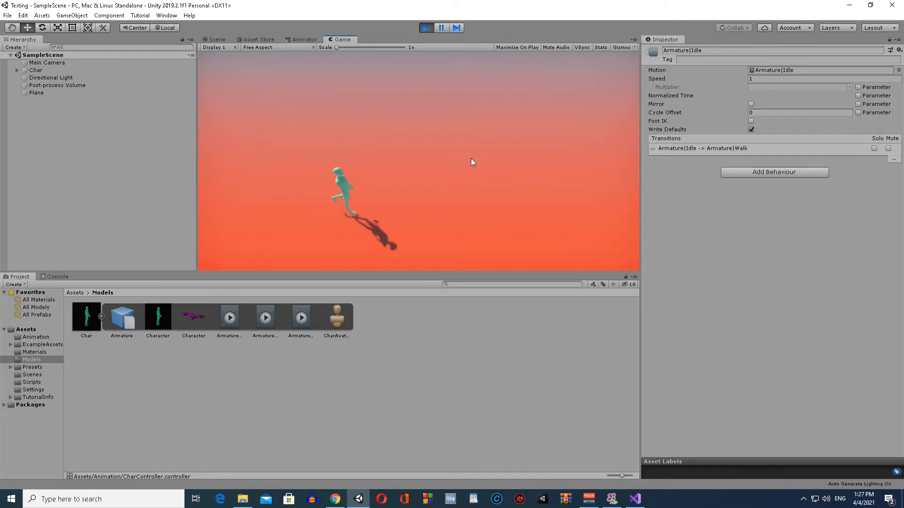
{"action": "key", "text": "w"}
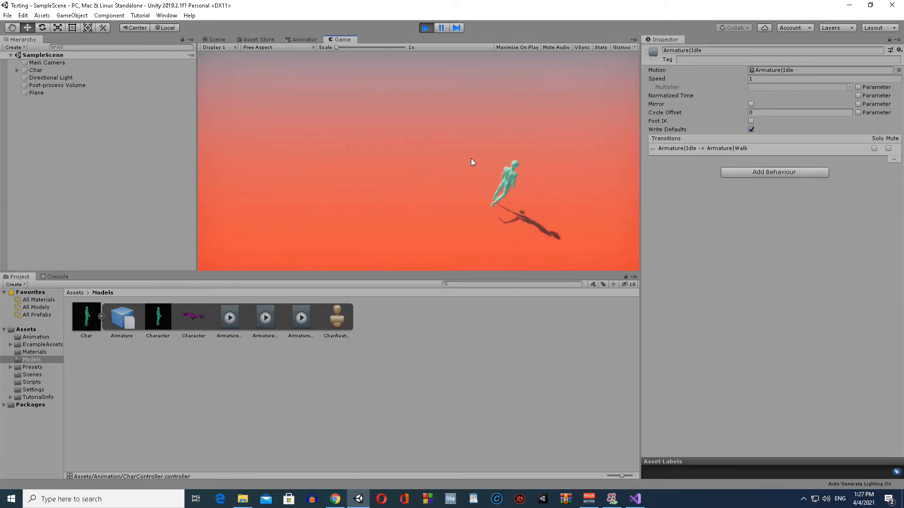
{"action": "key", "text": "a"}
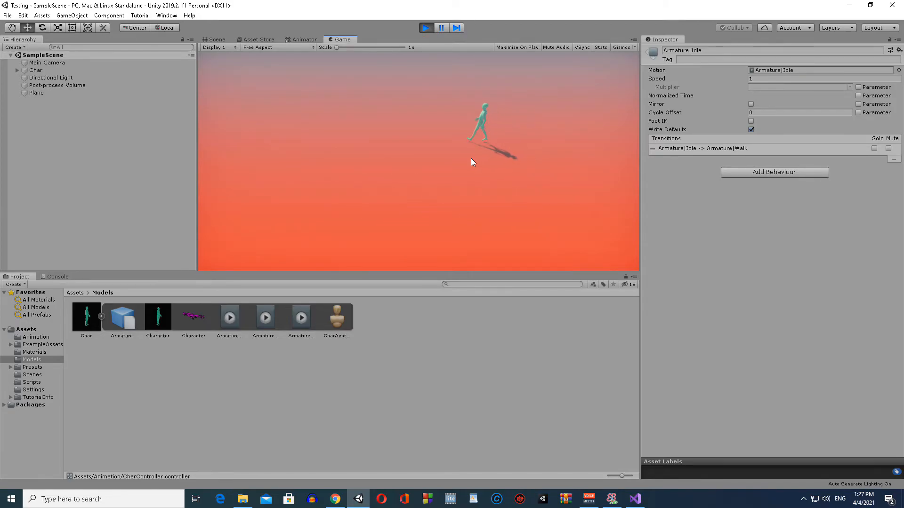
{"action": "key", "text": "a"}
{"action": "key", "text": "s"}
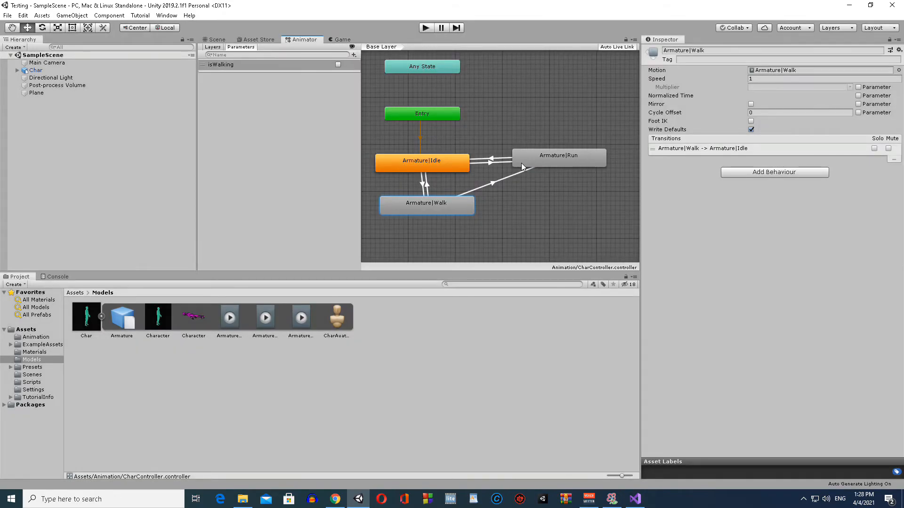
Step: Create a transition from the Armature|Run state to Armature|Walk
{"action": "left_click", "coordinate": [522, 163]}
{"action": "right_click", "coordinate": [540, 159]}
{"action": "left_click", "coordinate": [575, 165]}
{"action": "left_click", "coordinate": [468, 208]}
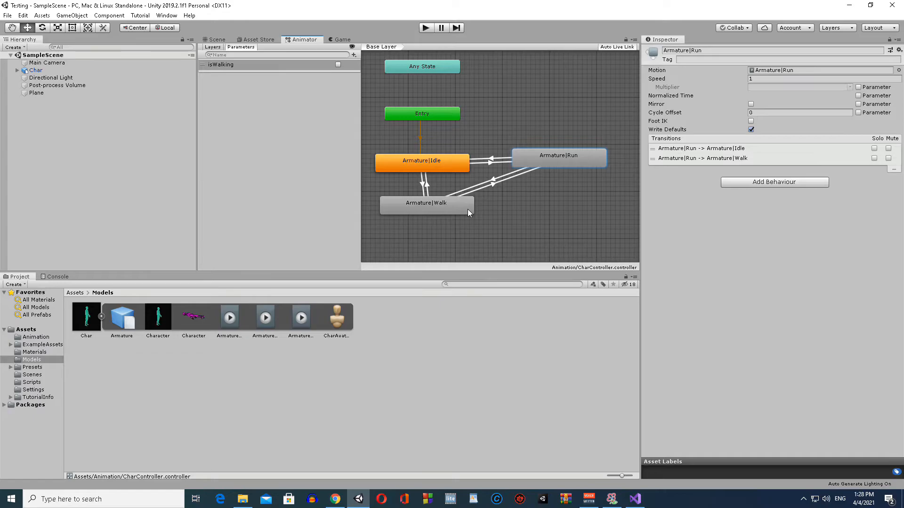
{"action": "scroll", "coordinate": [523, 186], "scroll_direction": "up", "scroll_amount": 3}
{"action": "scroll", "coordinate": [529, 178], "scroll_direction": "down", "scroll_amount": 2}
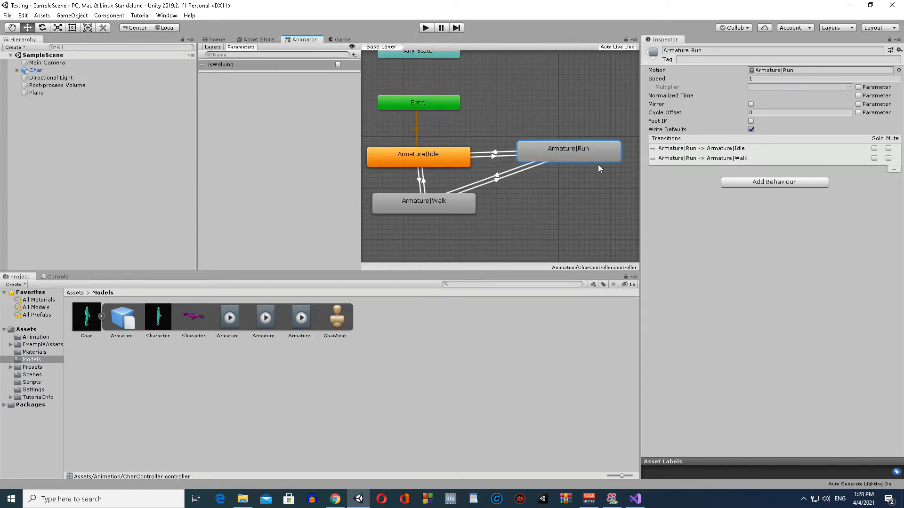
Step: Check the conditions of the Armature|Idle to Armature|Run transition and add a Bool parameter named isRunning
{"action": "left_click", "coordinate": [442, 154]}
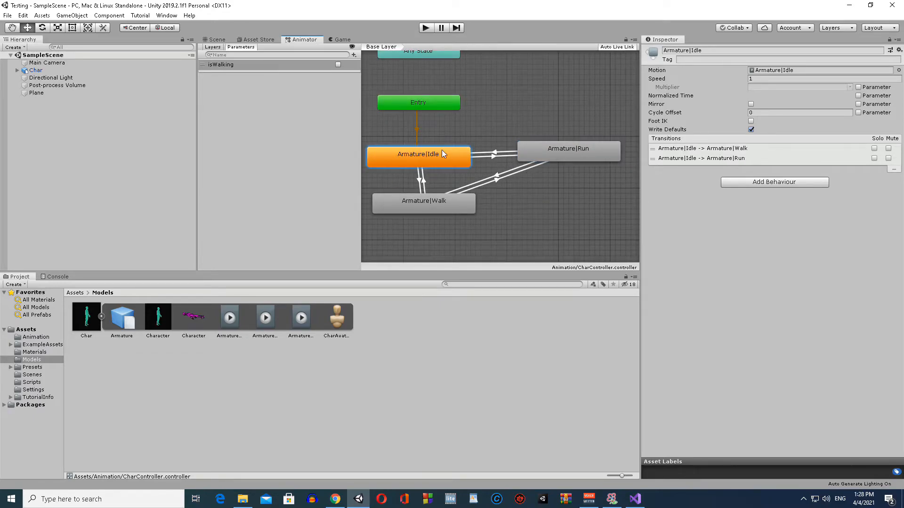
{"action": "left_click", "coordinate": [653, 160]}
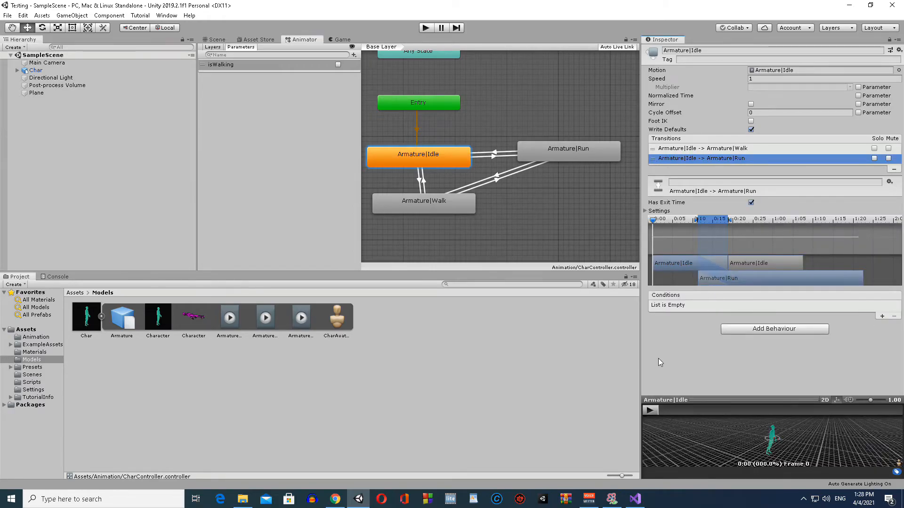
{"action": "left_click", "coordinate": [264, 98]}
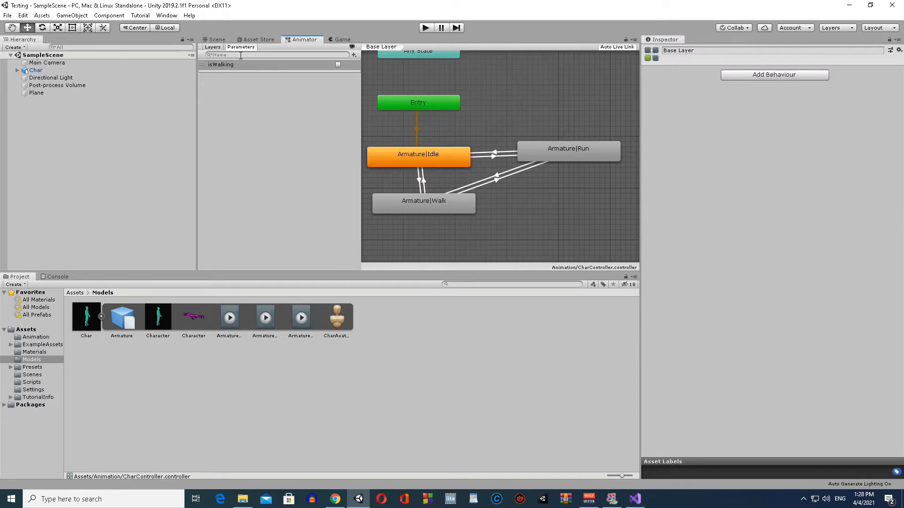
{"action": "left_click", "coordinate": [354, 55]}
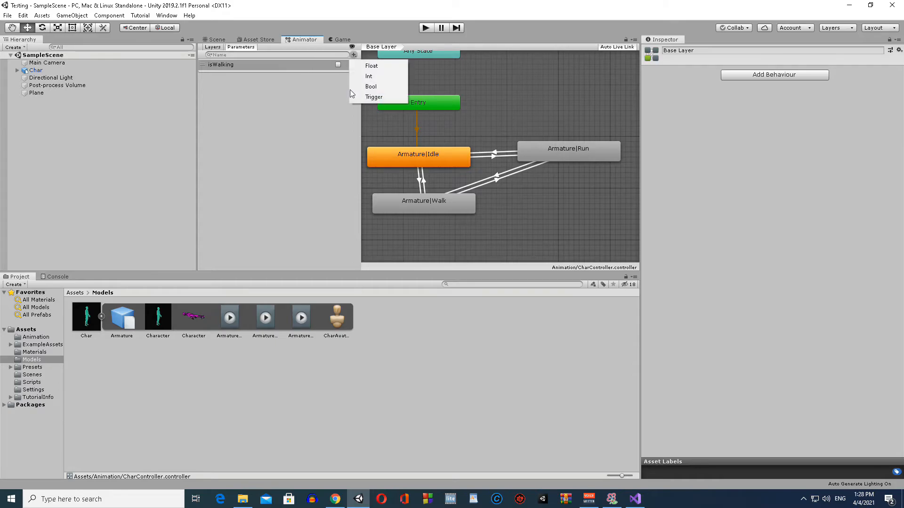
{"action": "left_click", "coordinate": [383, 87]}
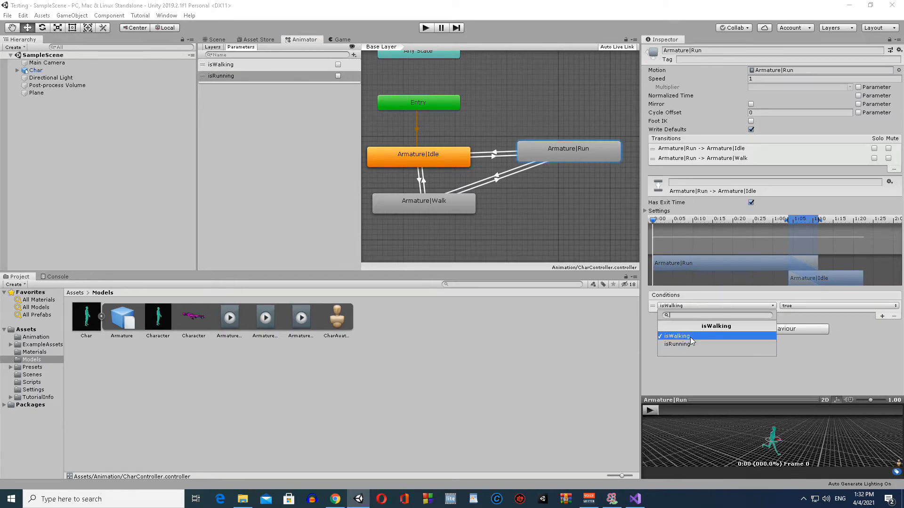
Step: Set the Armature|Run to Armature|Idle transition's conditions to isRunning false and isWalking false
{"action": "left_click", "coordinate": [690, 342]}
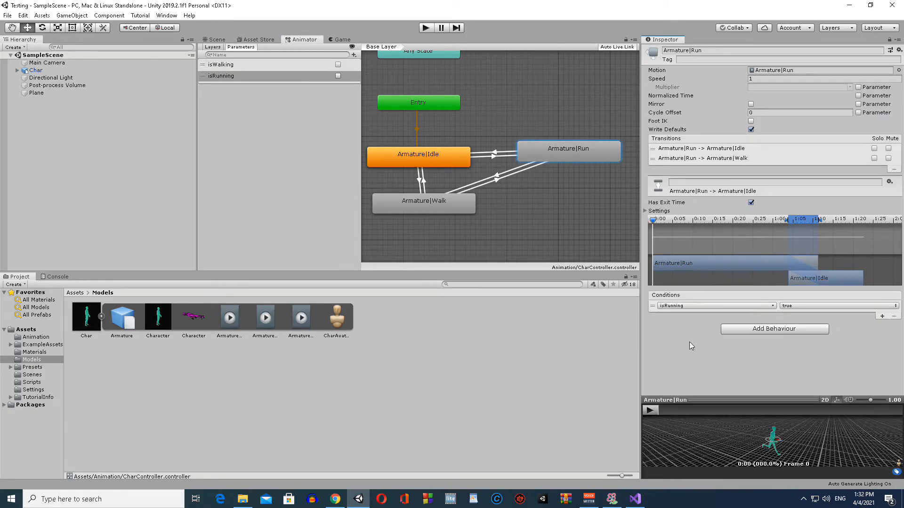
{"action": "left_click", "coordinate": [796, 306]}
{"action": "left_click", "coordinate": [796, 312]}
{"action": "left_click", "coordinate": [824, 306]}
{"action": "left_click", "coordinate": [824, 317]}
{"action": "left_click", "coordinate": [882, 318]}
{"action": "left_click", "coordinate": [692, 315]}
{"action": "left_click", "coordinate": [809, 316]}
{"action": "left_click", "coordinate": [800, 326]}
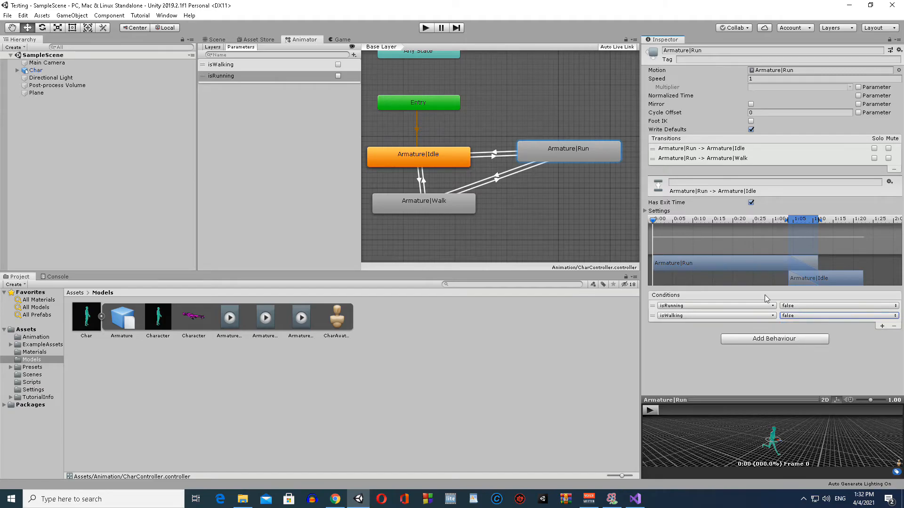
Step: Review the conditions on each outgoing transition of the Armature|Walk, Armature|Run and Armature|Idle states
{"action": "left_click", "coordinate": [432, 199]}
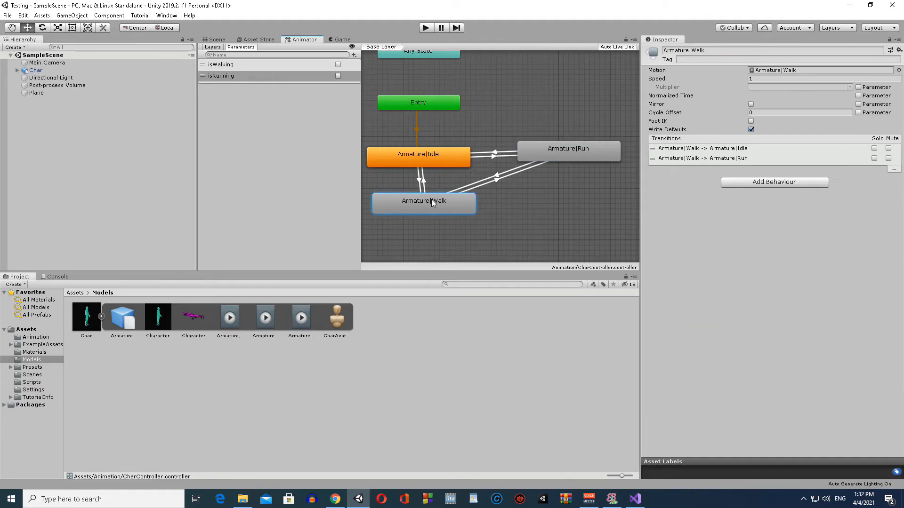
{"action": "left_click", "coordinate": [657, 159]}
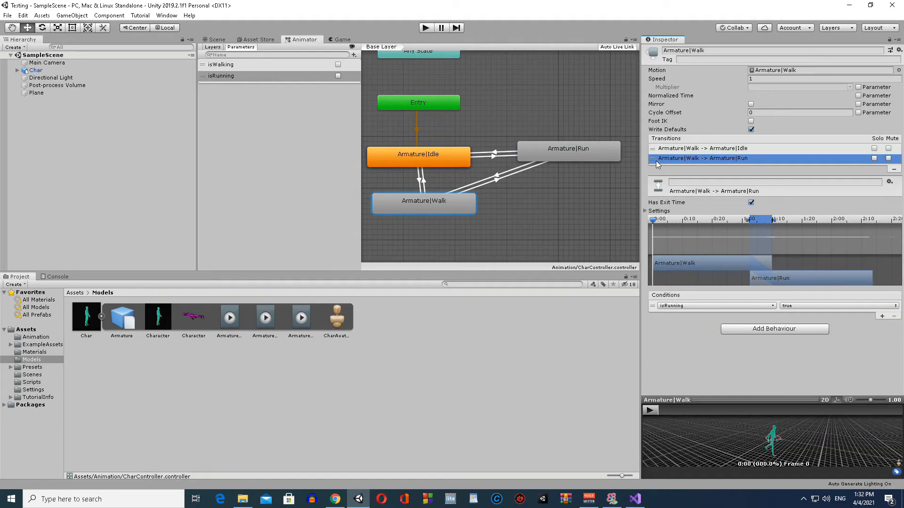
{"action": "left_click", "coordinate": [656, 150]}
{"action": "left_click", "coordinate": [668, 158]}
{"action": "left_click", "coordinate": [696, 148]}
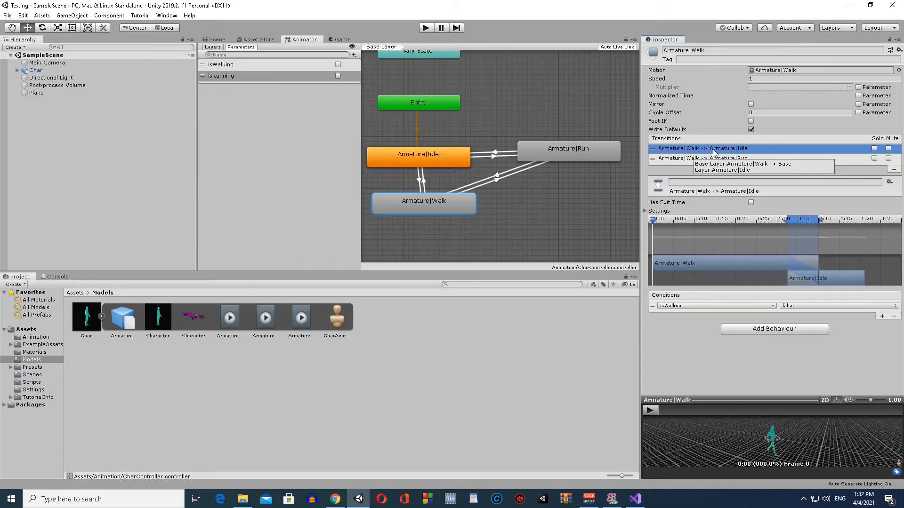
{"action": "left_click", "coordinate": [717, 160]}
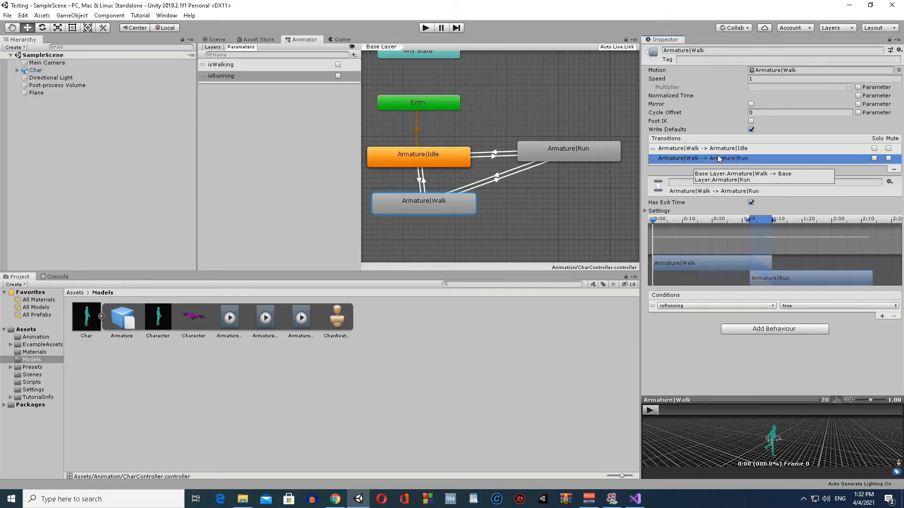
{"action": "left_click", "coordinate": [559, 154]}
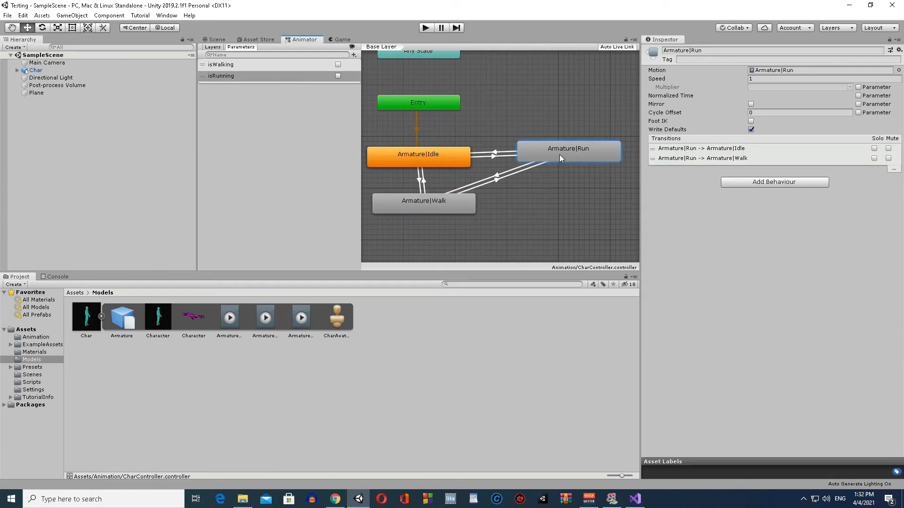
{"action": "left_click", "coordinate": [713, 149]}
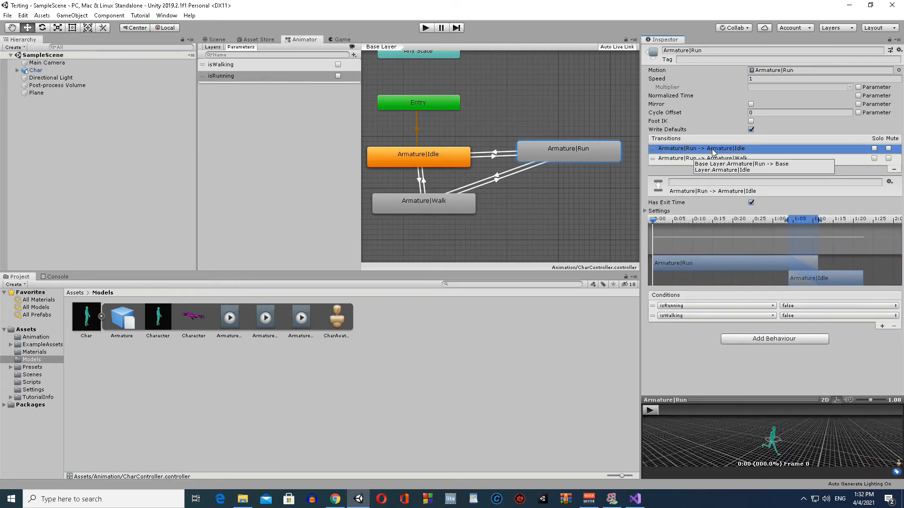
{"action": "left_click", "coordinate": [716, 159]}
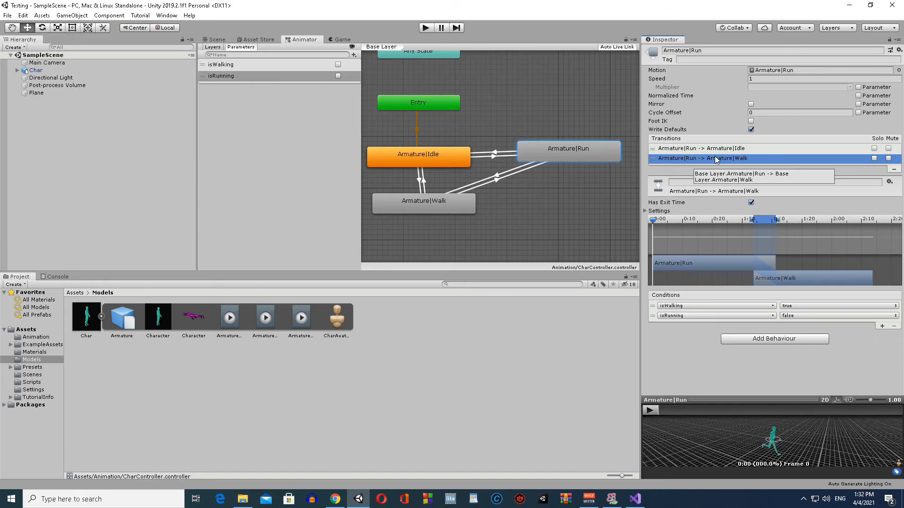
{"action": "left_click", "coordinate": [456, 162]}
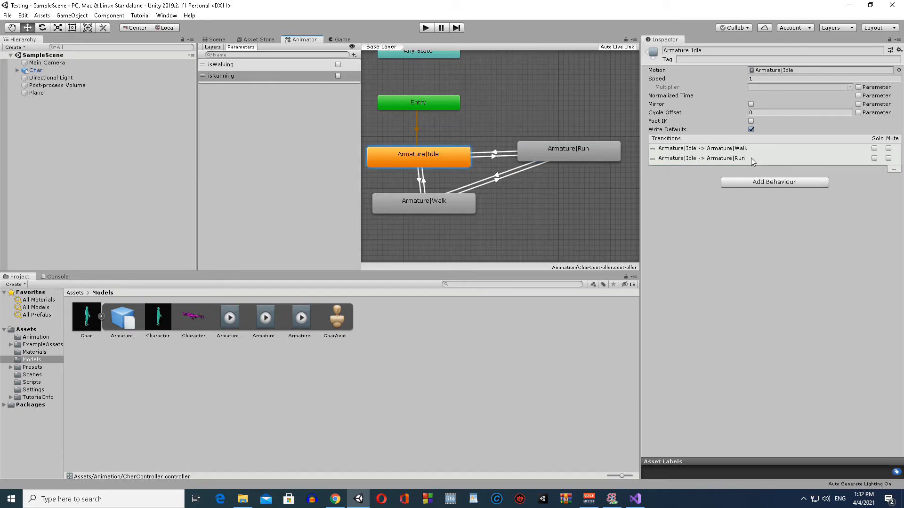
{"action": "left_click", "coordinate": [681, 160]}
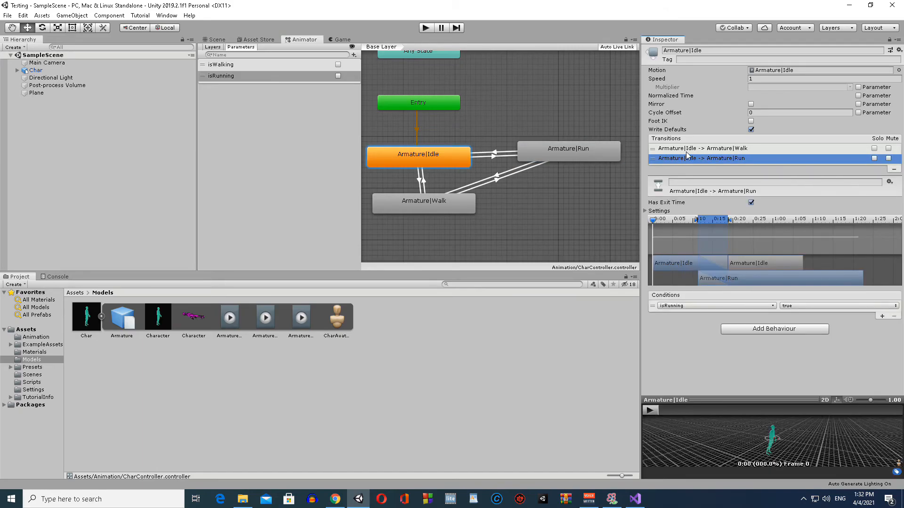
{"action": "left_click", "coordinate": [690, 149]}
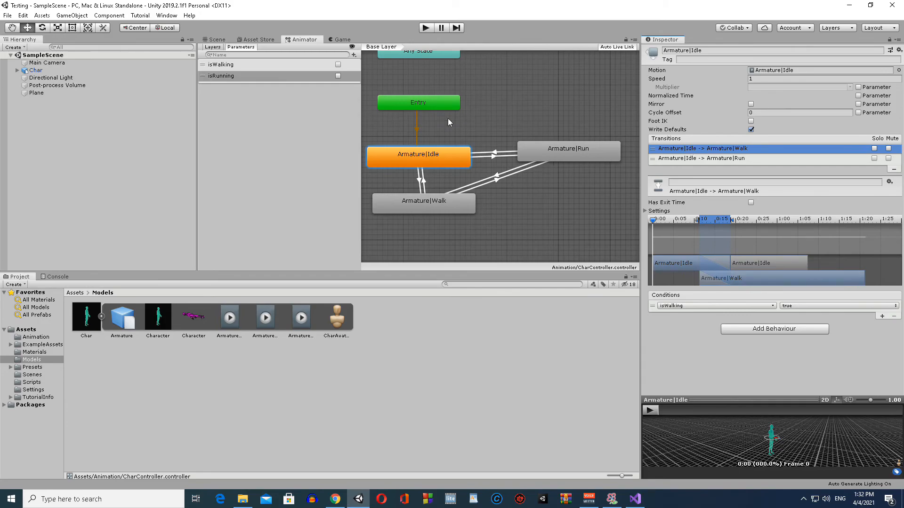